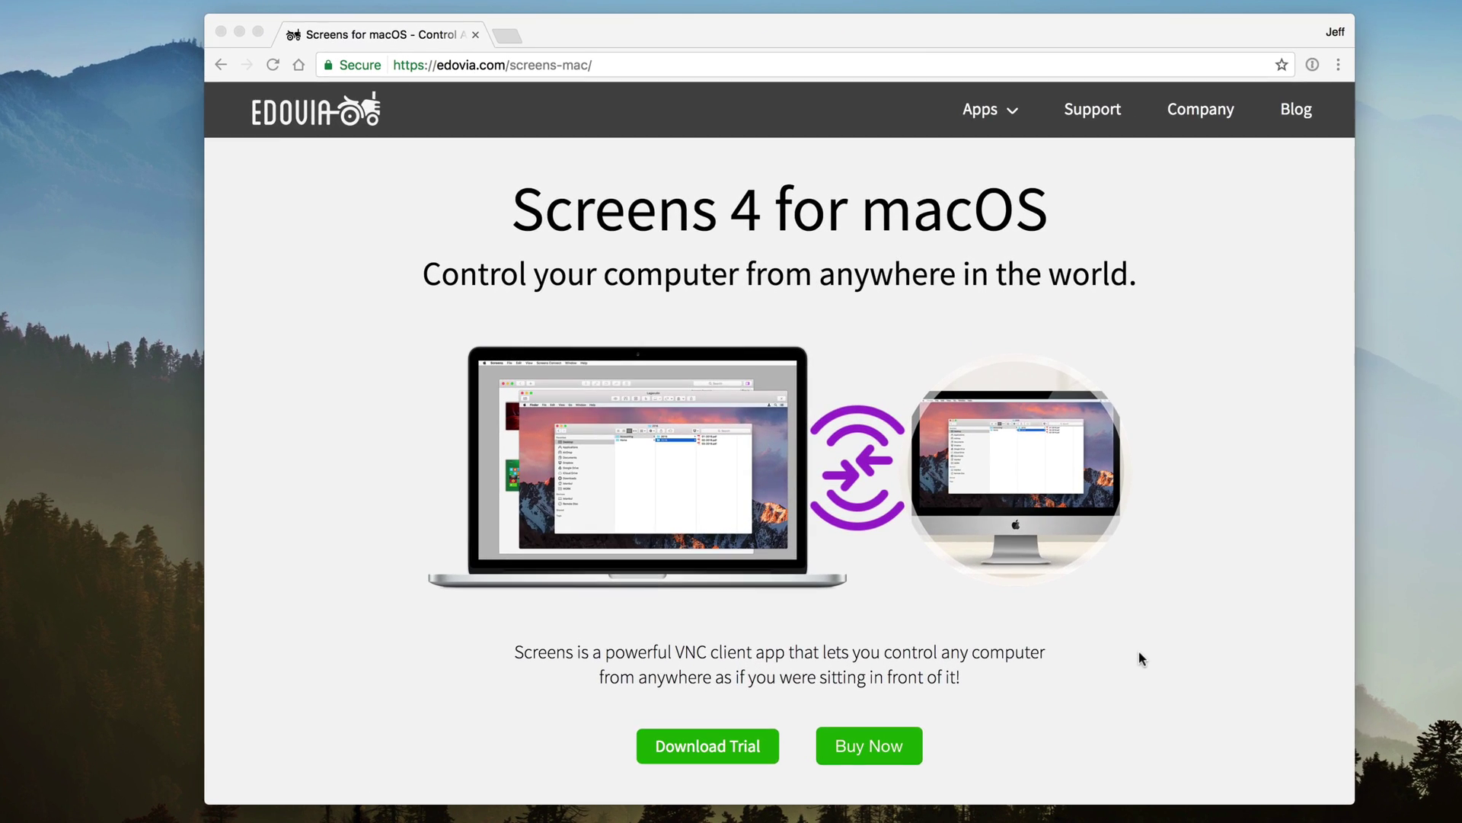
Step: Scroll the Screens 4 page past Connect from anywhere, Groups, Curtain Mode and File Transfers to Touch Bar Support
scroll(1067, 582, "down", 3)
scroll(1140, 656, "down", 3)
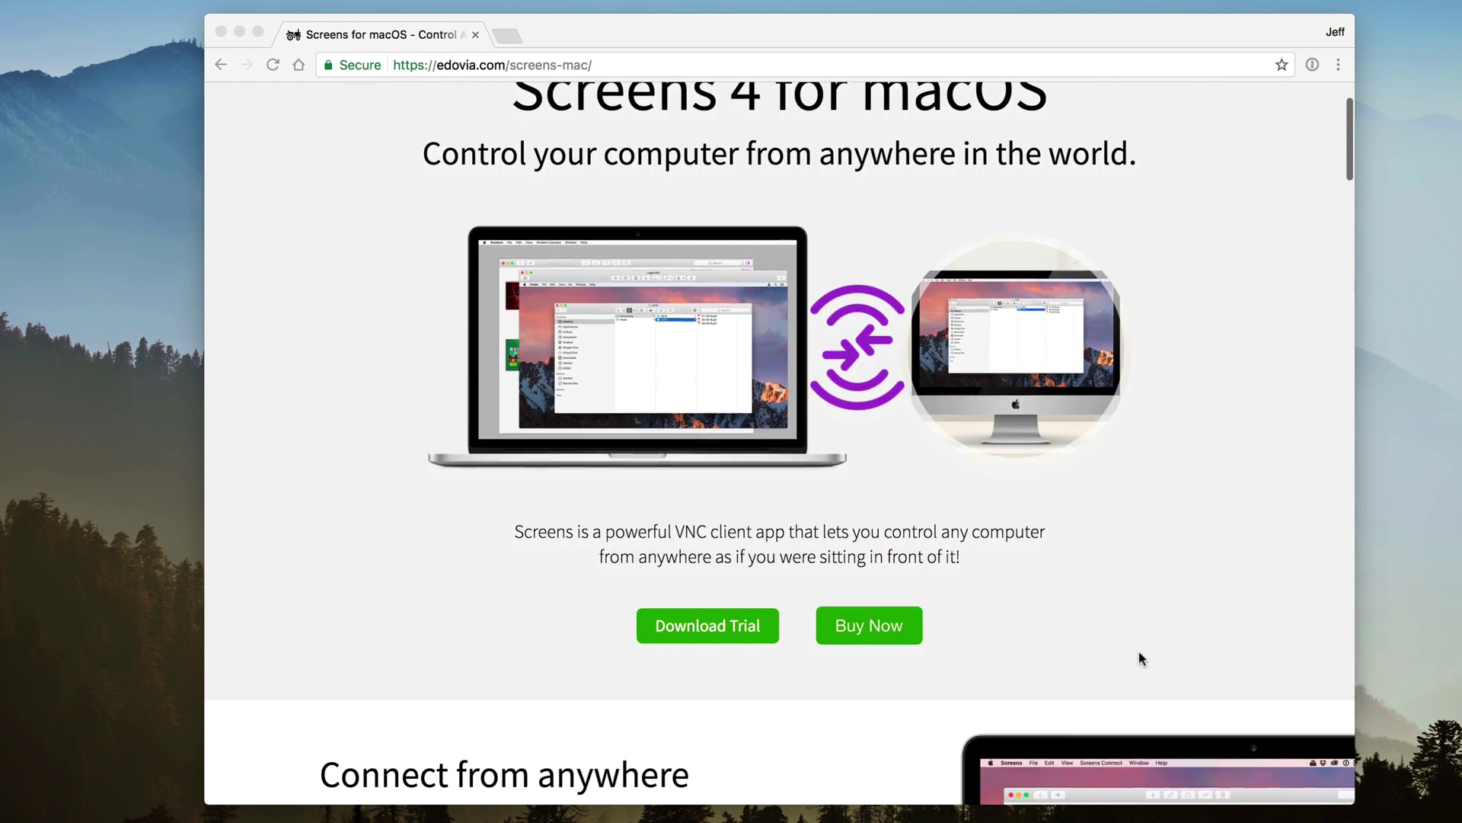
scroll(1139, 655, "down", 5)
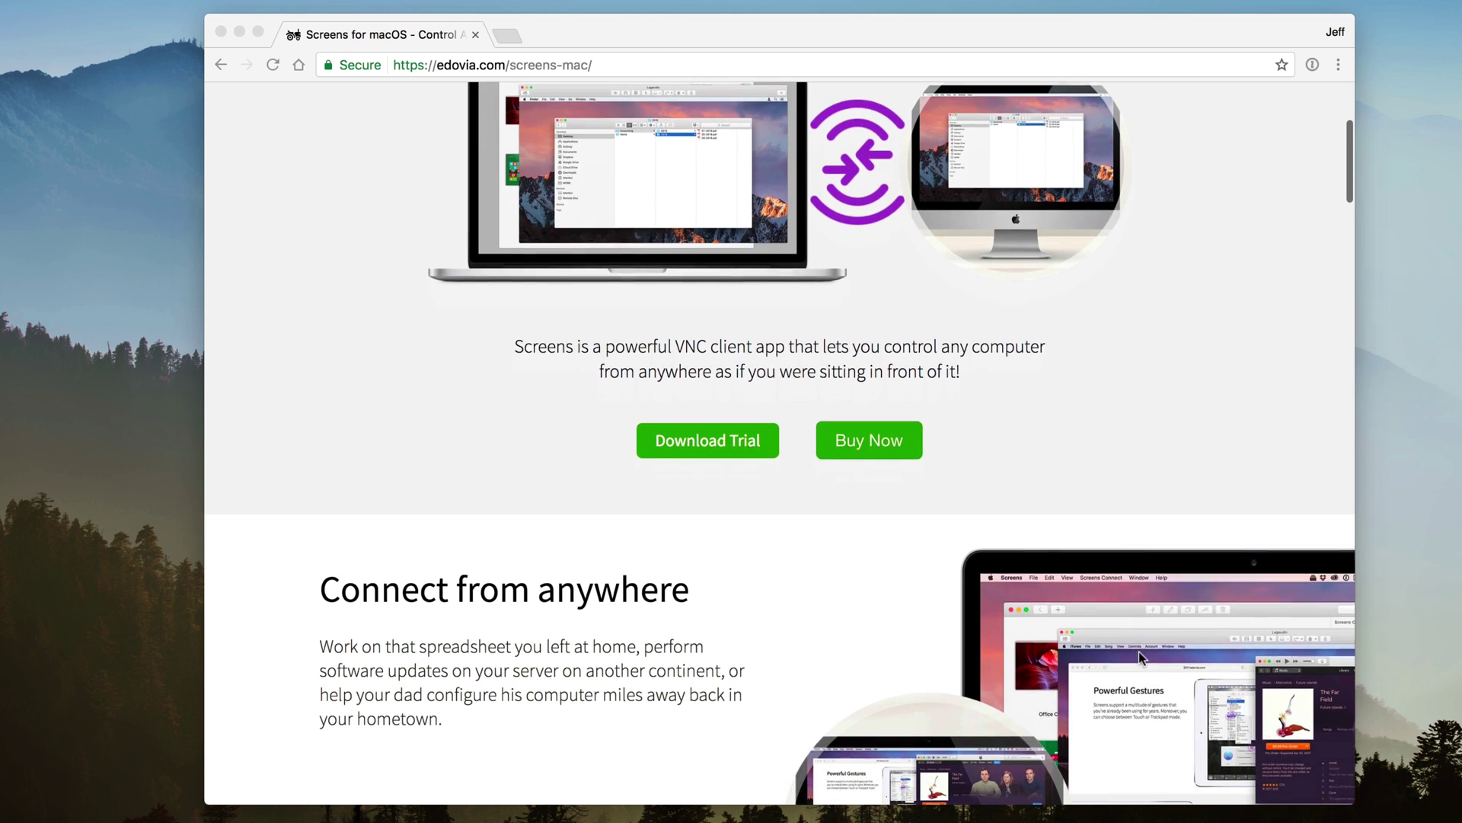
scroll(1139, 657, "down", 2)
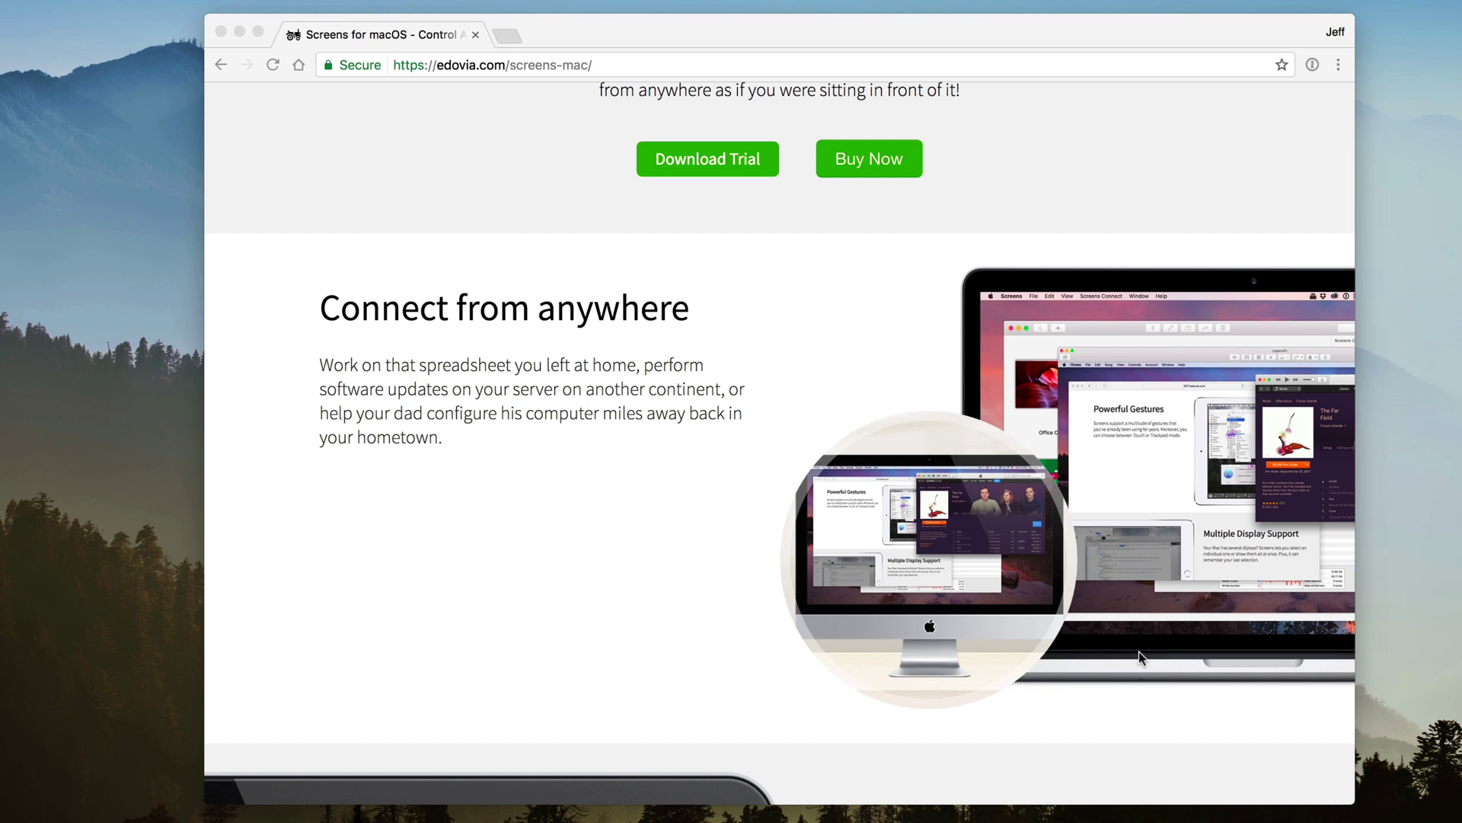
scroll(1140, 651, "down", 2)
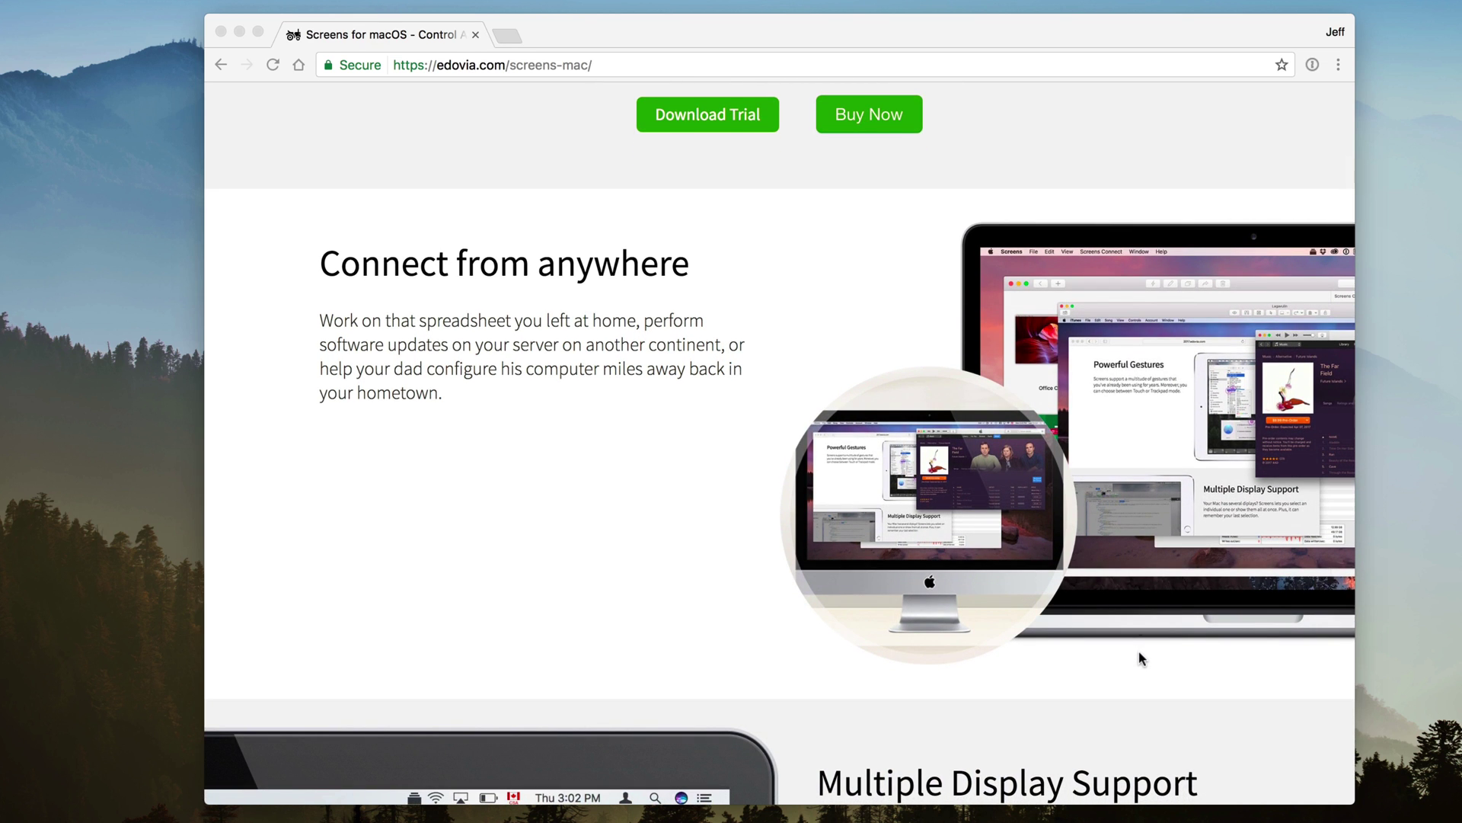
scroll(1140, 652, "down", 10)
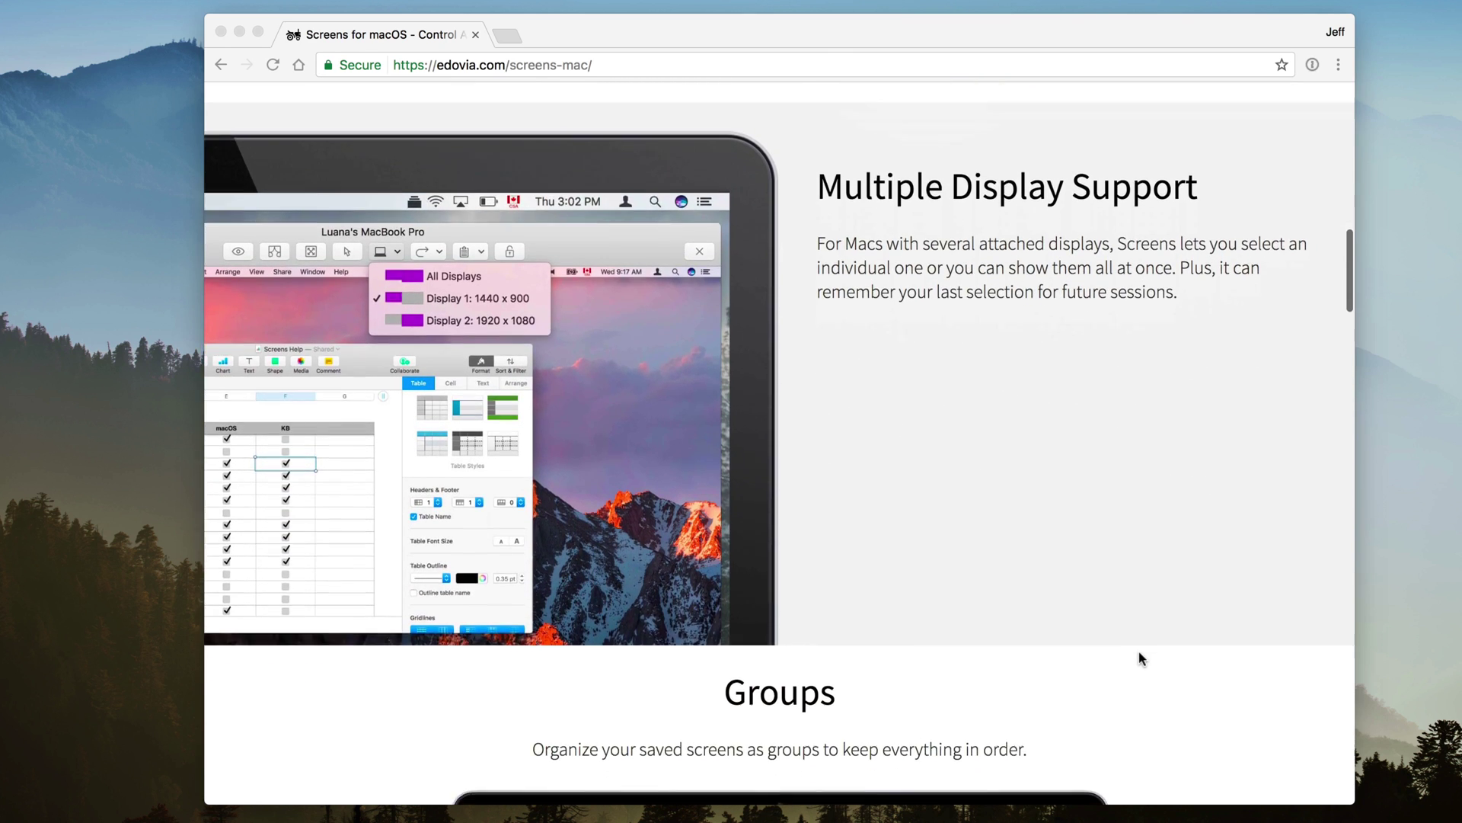
scroll(1140, 652, "down", 14)
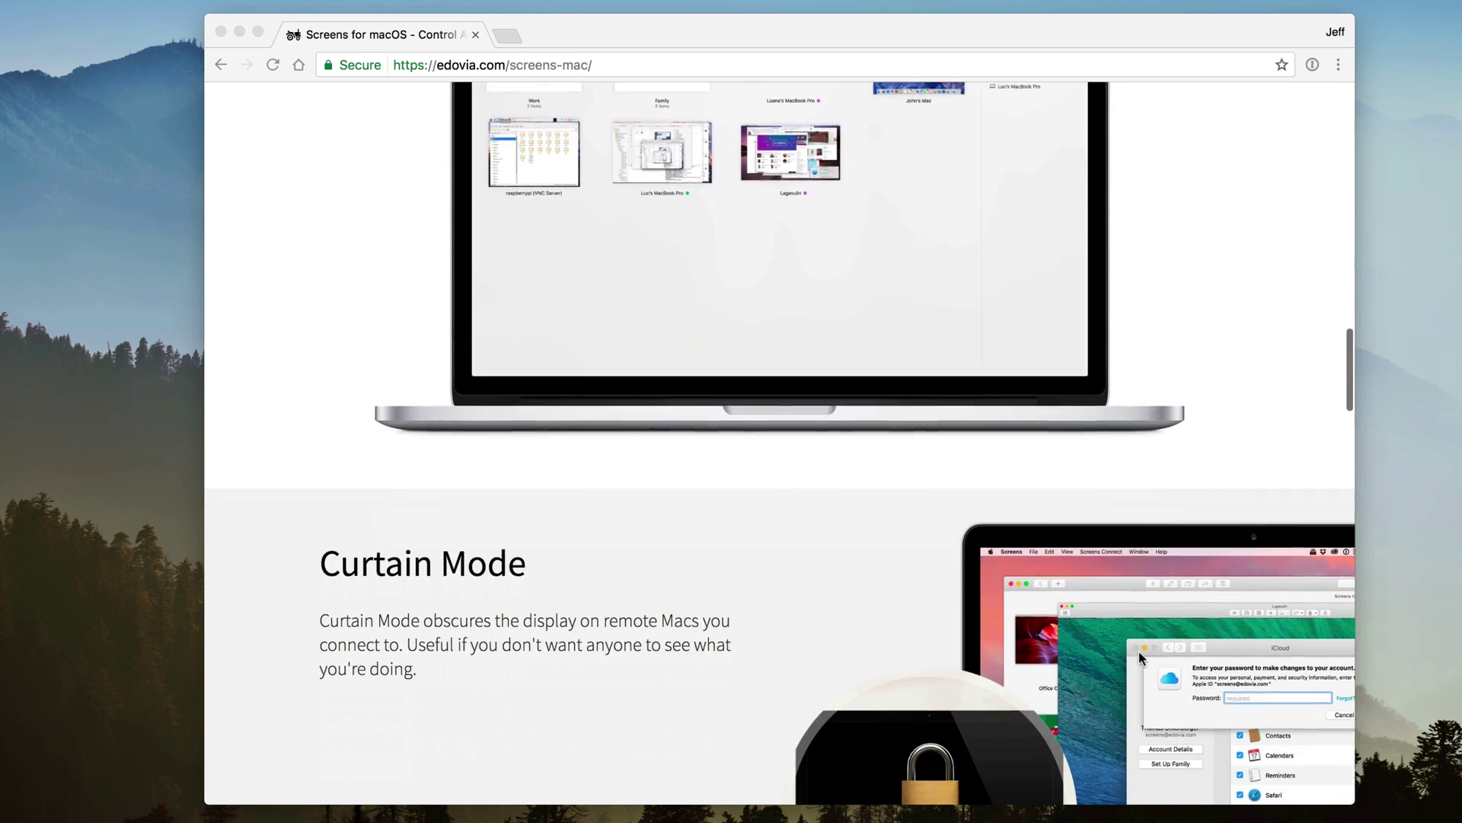
scroll(1139, 651, "down", 13)
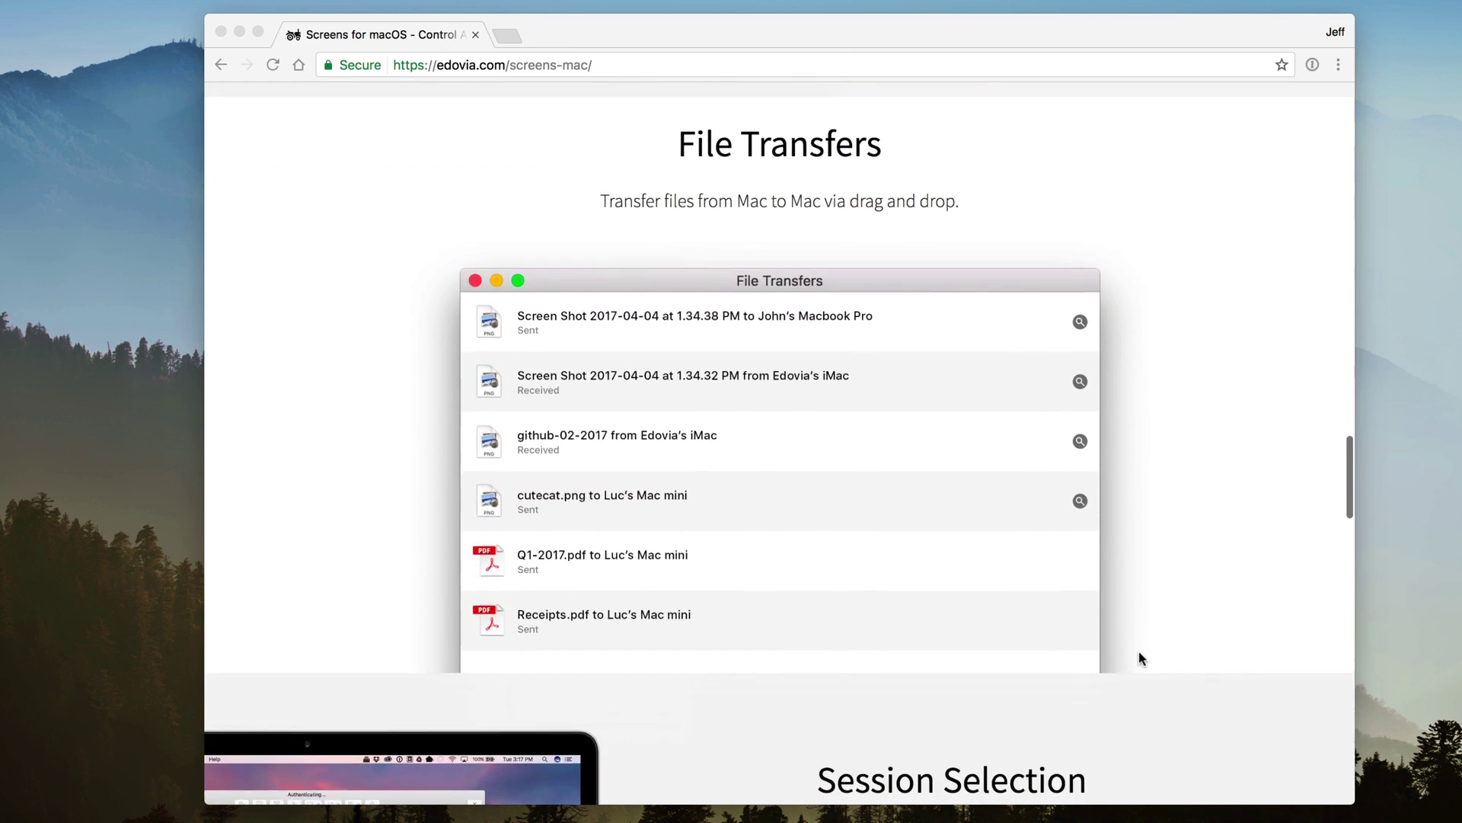
scroll(1140, 650, "down", 17)
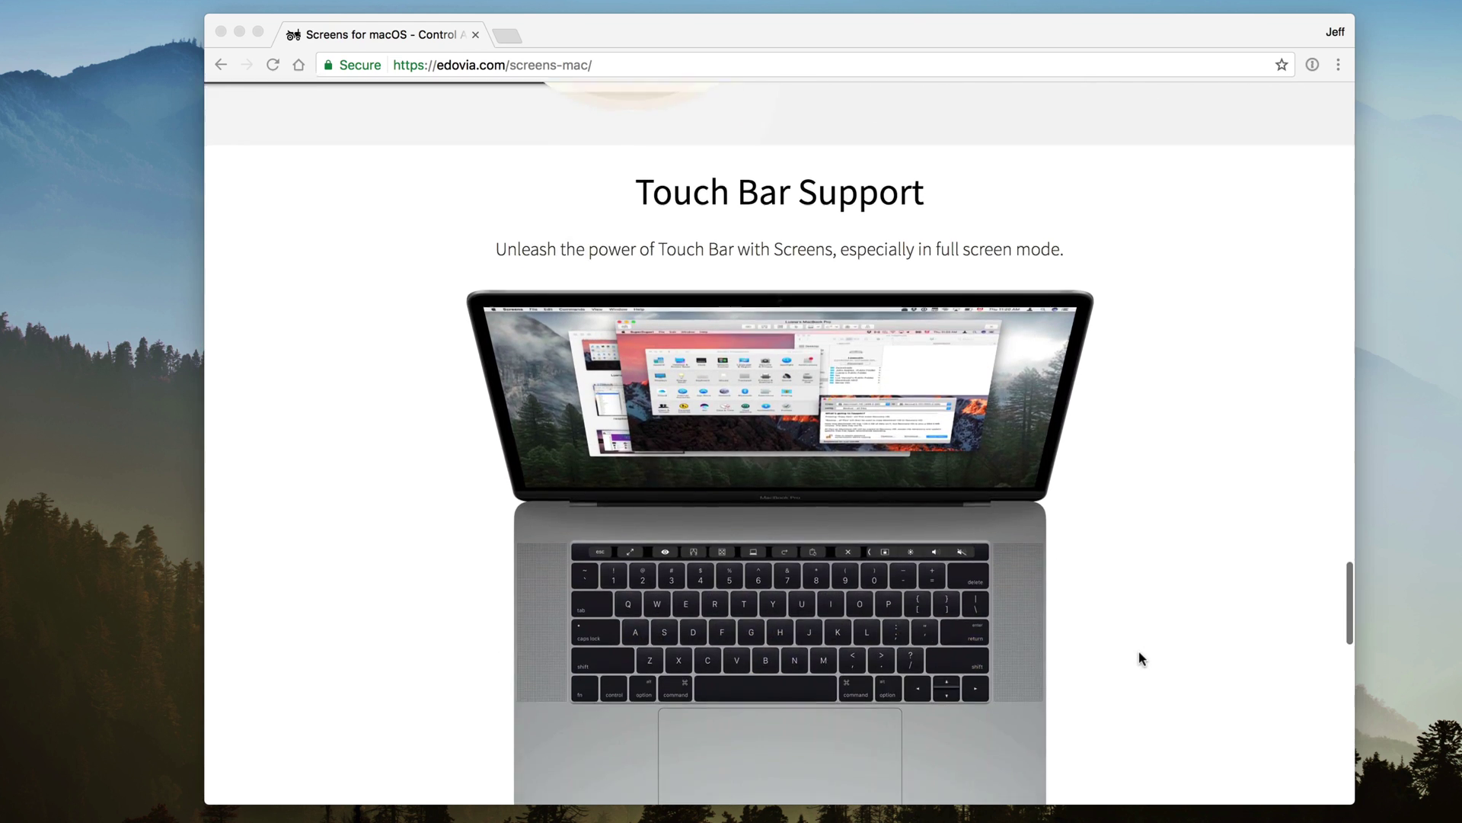
scroll(1139, 650, "down", 7)
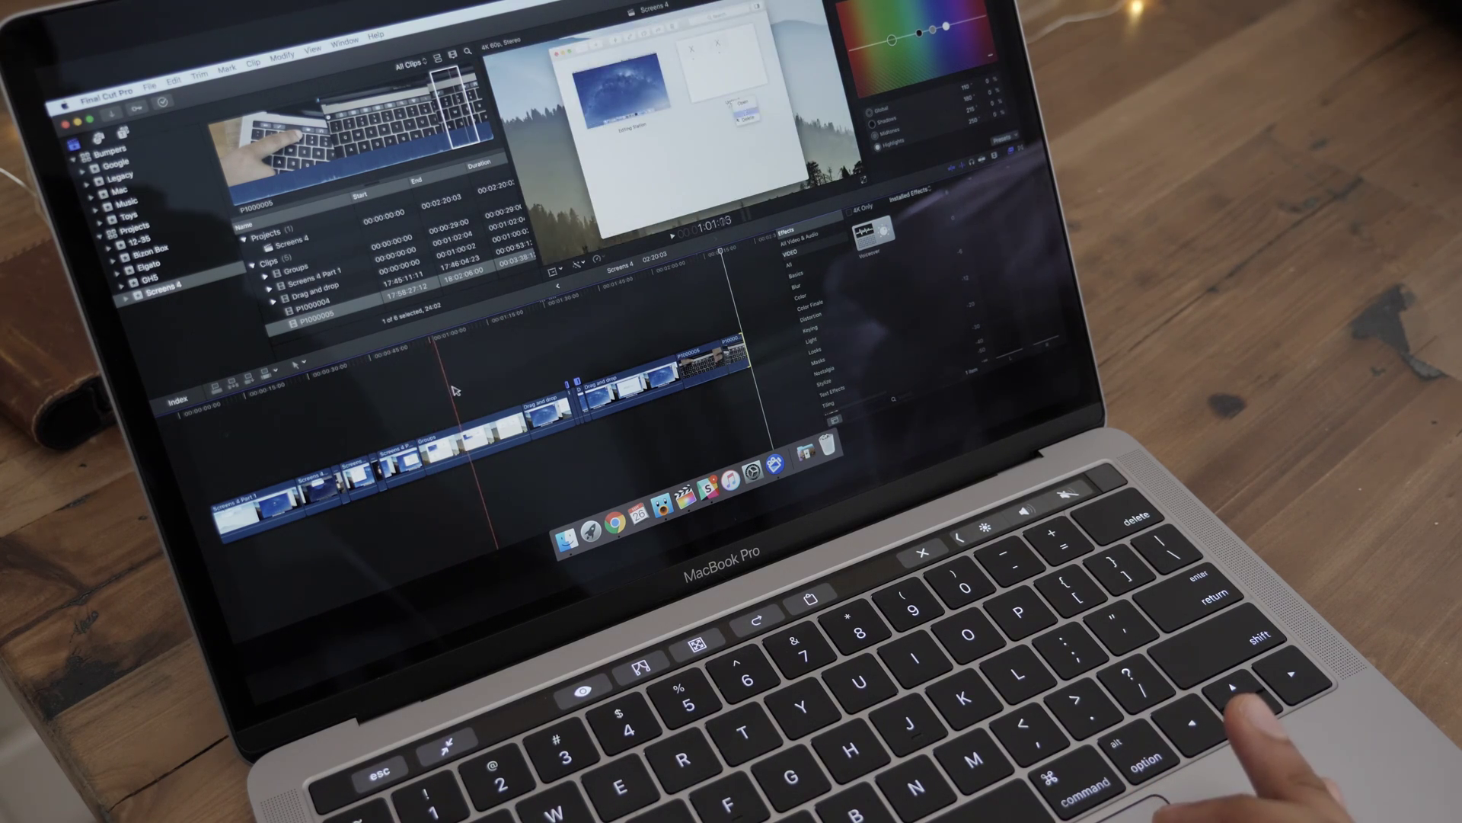
Step: Select the Groups clip in the Final Cut Pro project timeline
left_click(473, 445)
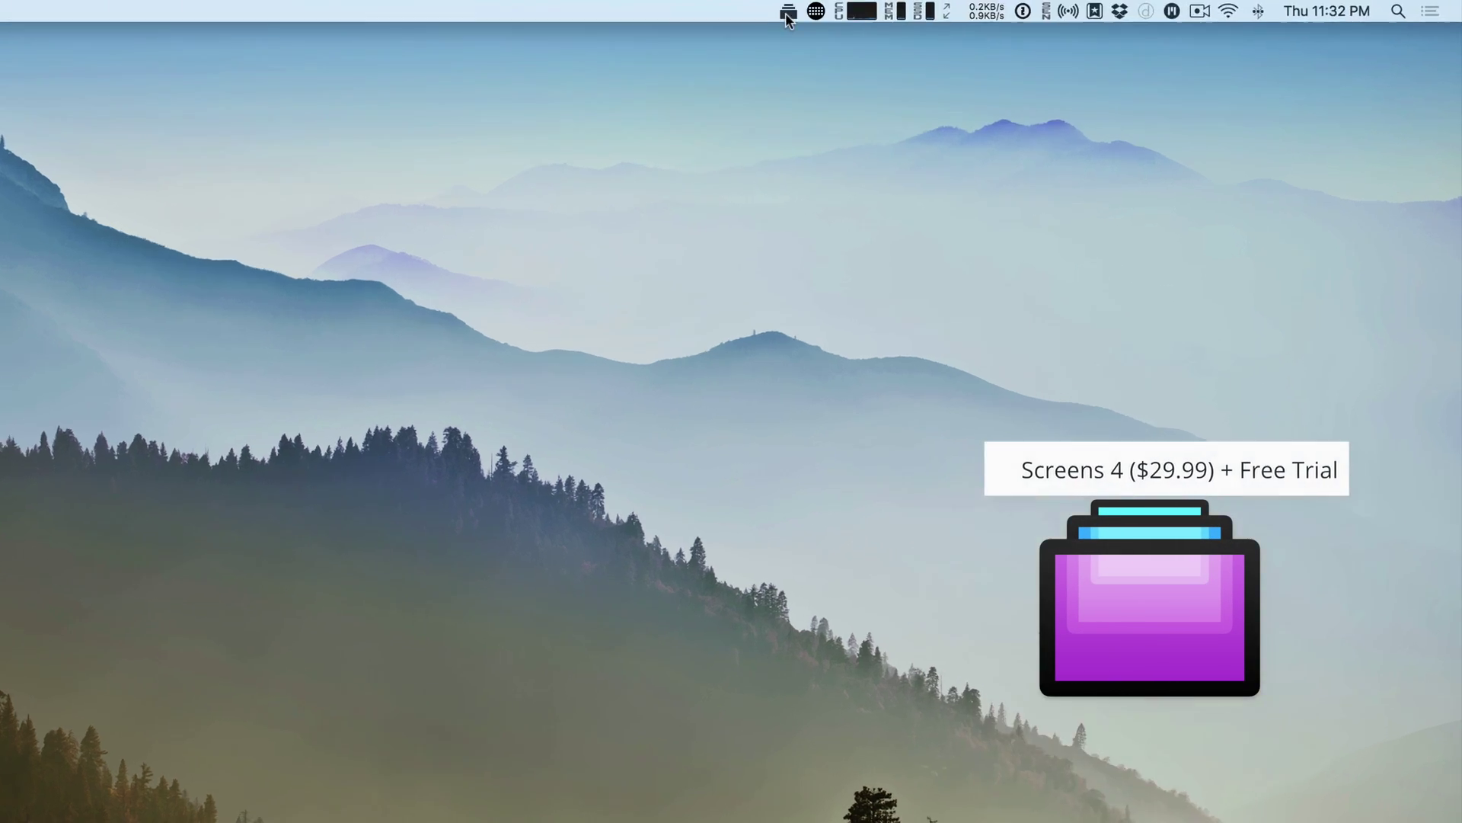
Step: Connect to the discovered Work MacBook from the Screens menu-bar icon and log in automatically
left_click(947, 8)
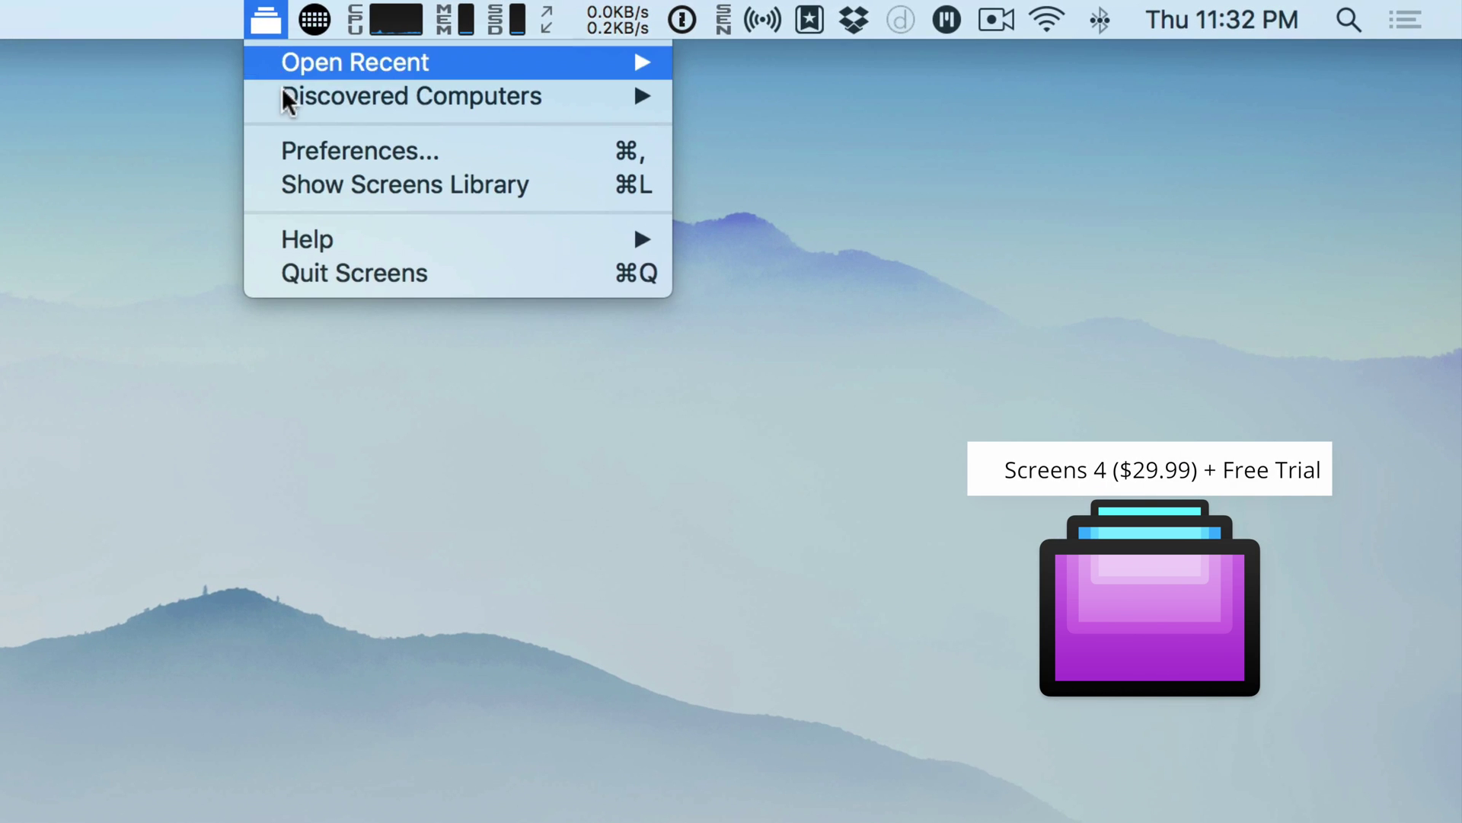
mouse_move(288, 99)
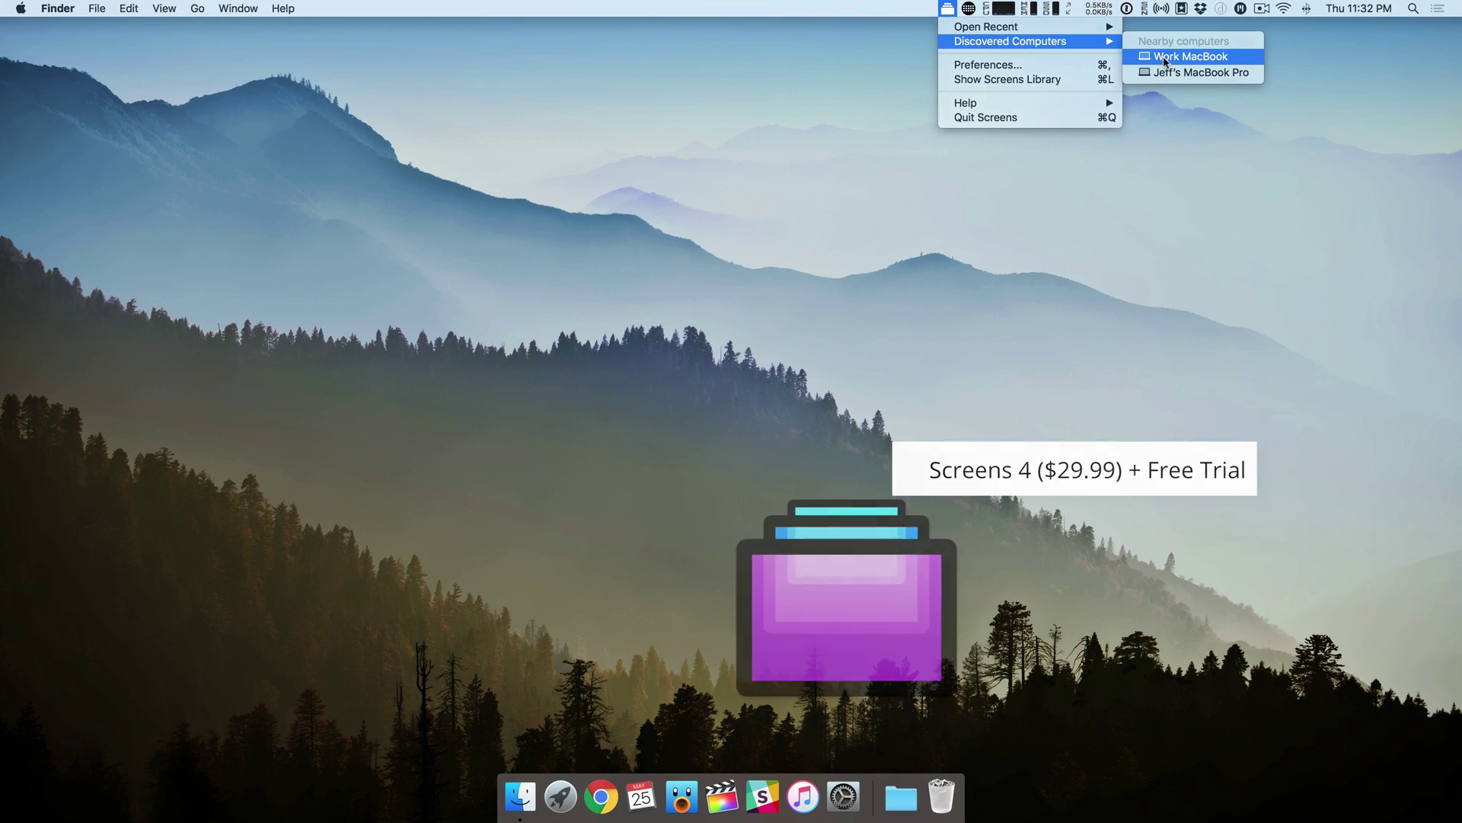
left_click(861, 116)
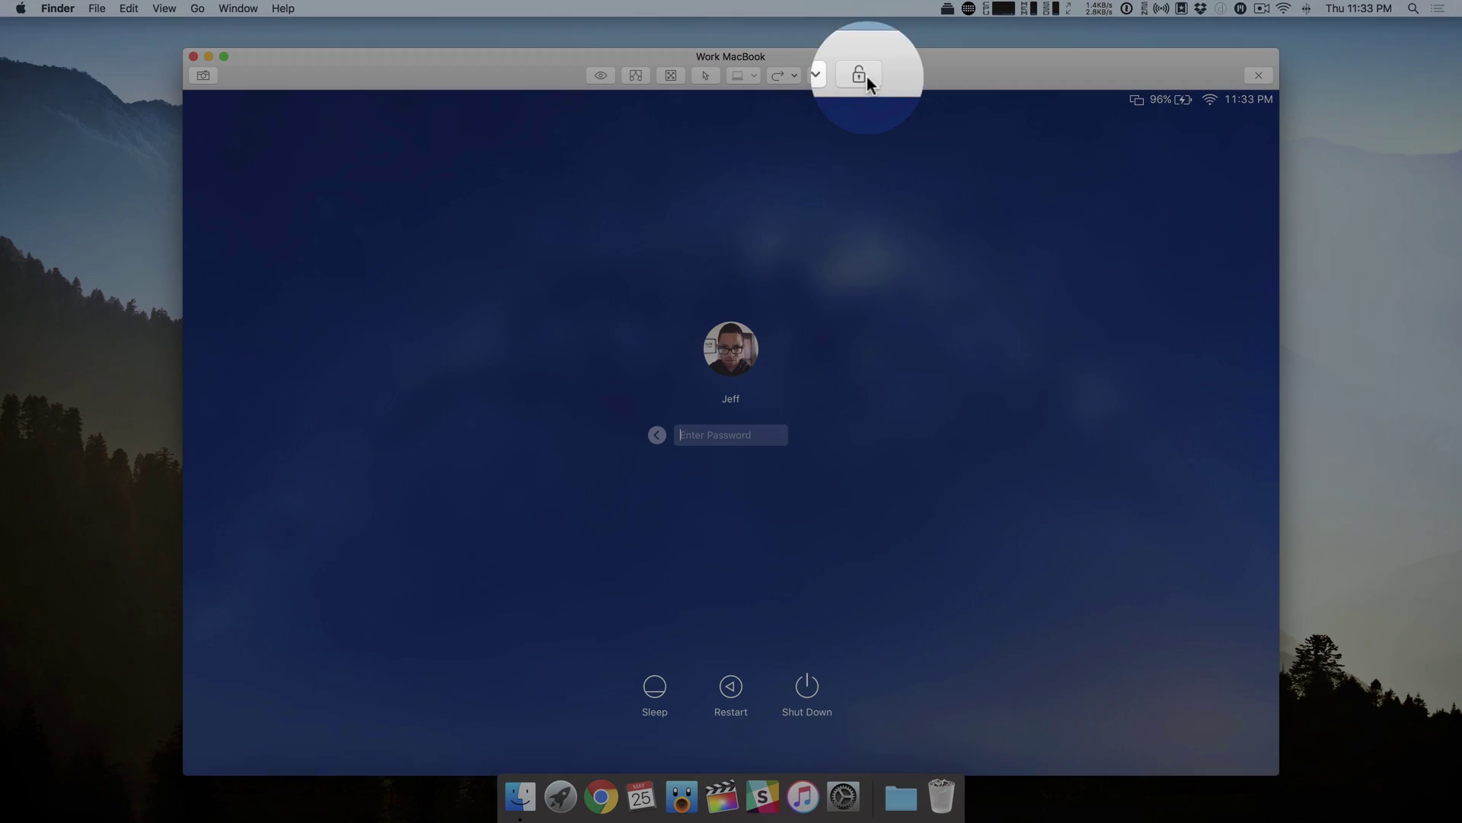
left_click(863, 76)
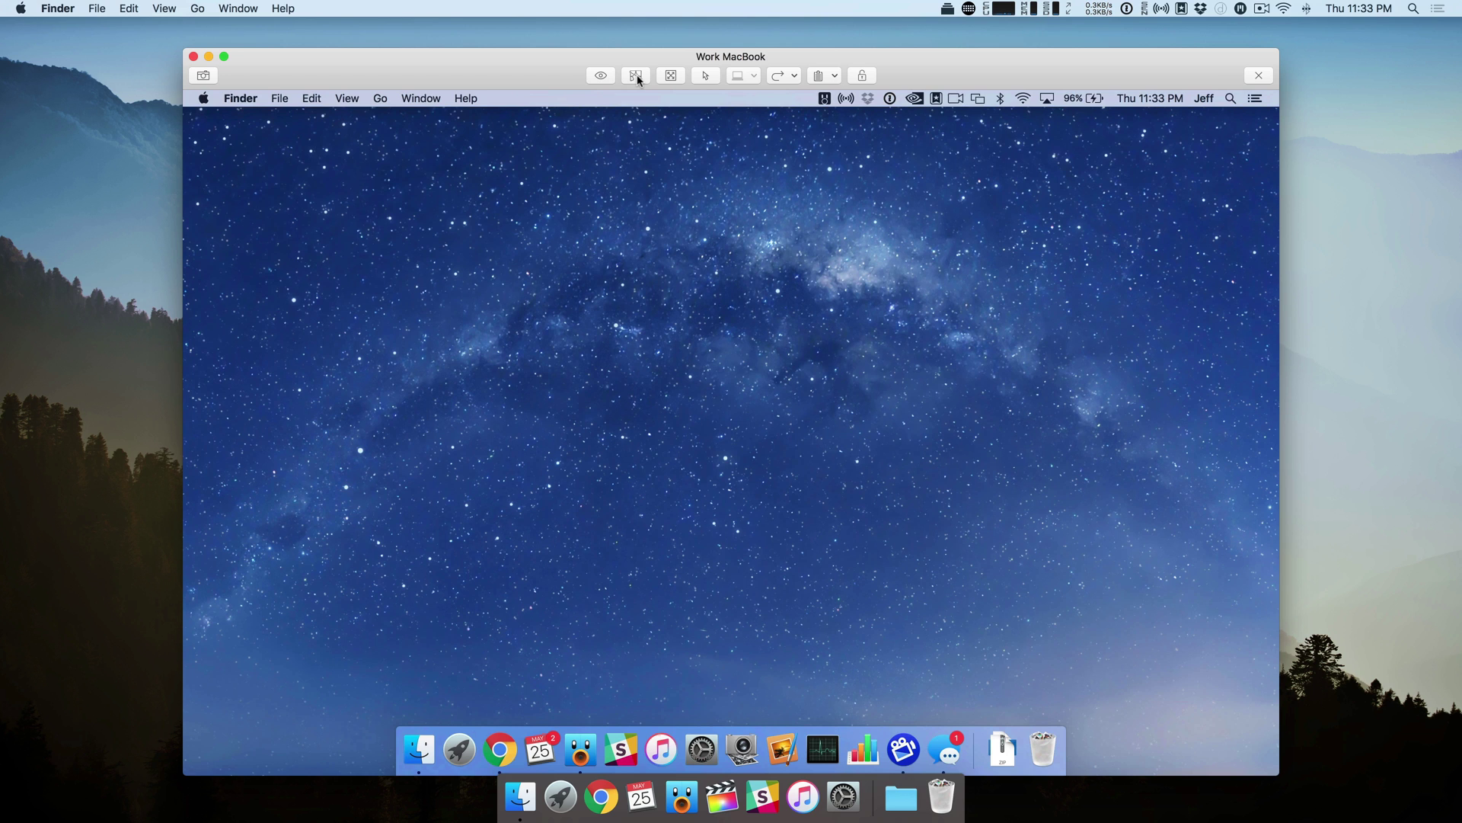
Step: Turn on Curtain Mode, then open, reposition and close Users & Groups on the remote Mac
left_click(636, 75)
left_click(700, 749)
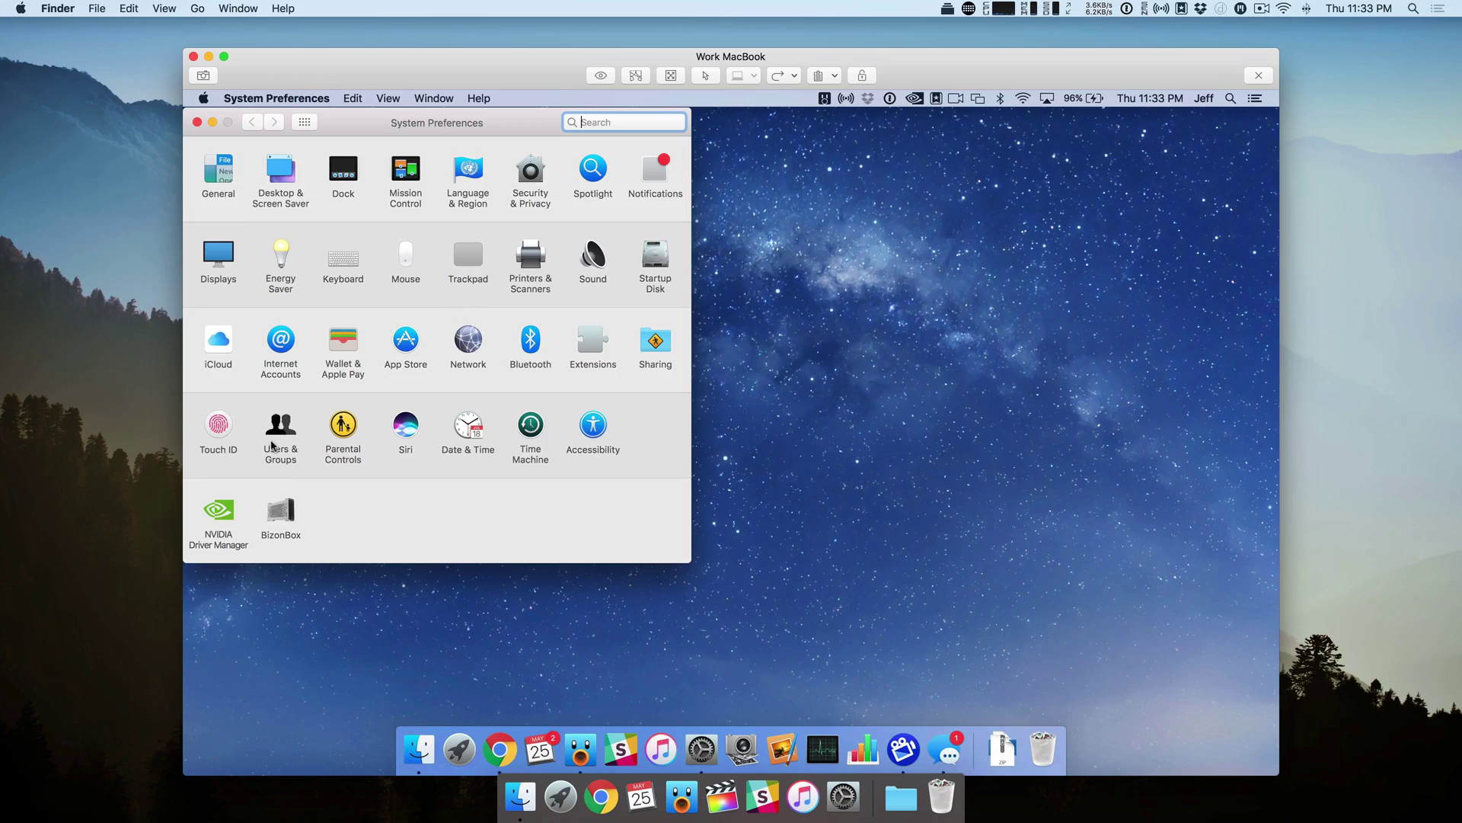
left_click(272, 446)
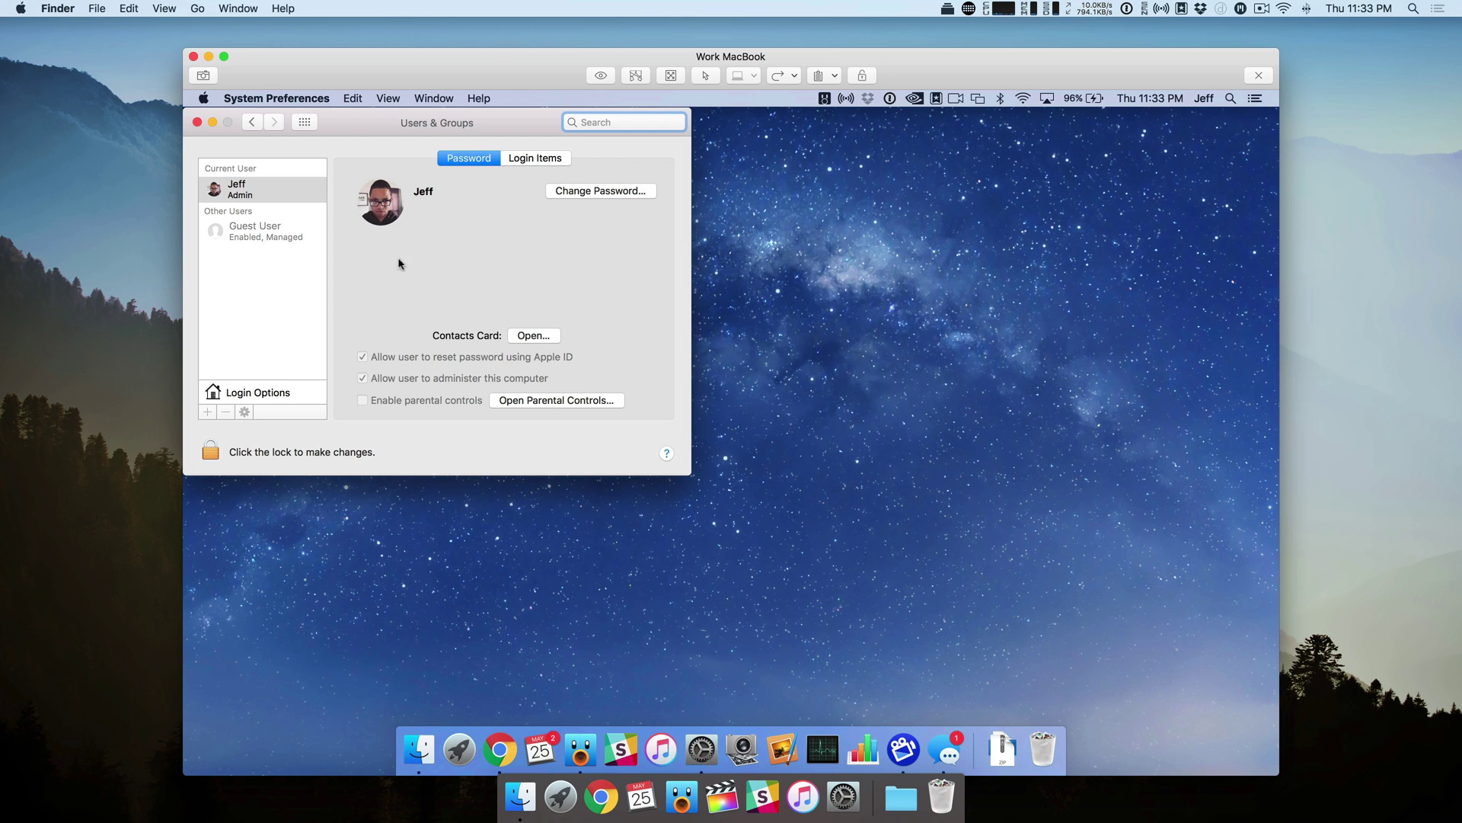
left_click_drag(373, 129, 691, 262)
left_click(476, 253)
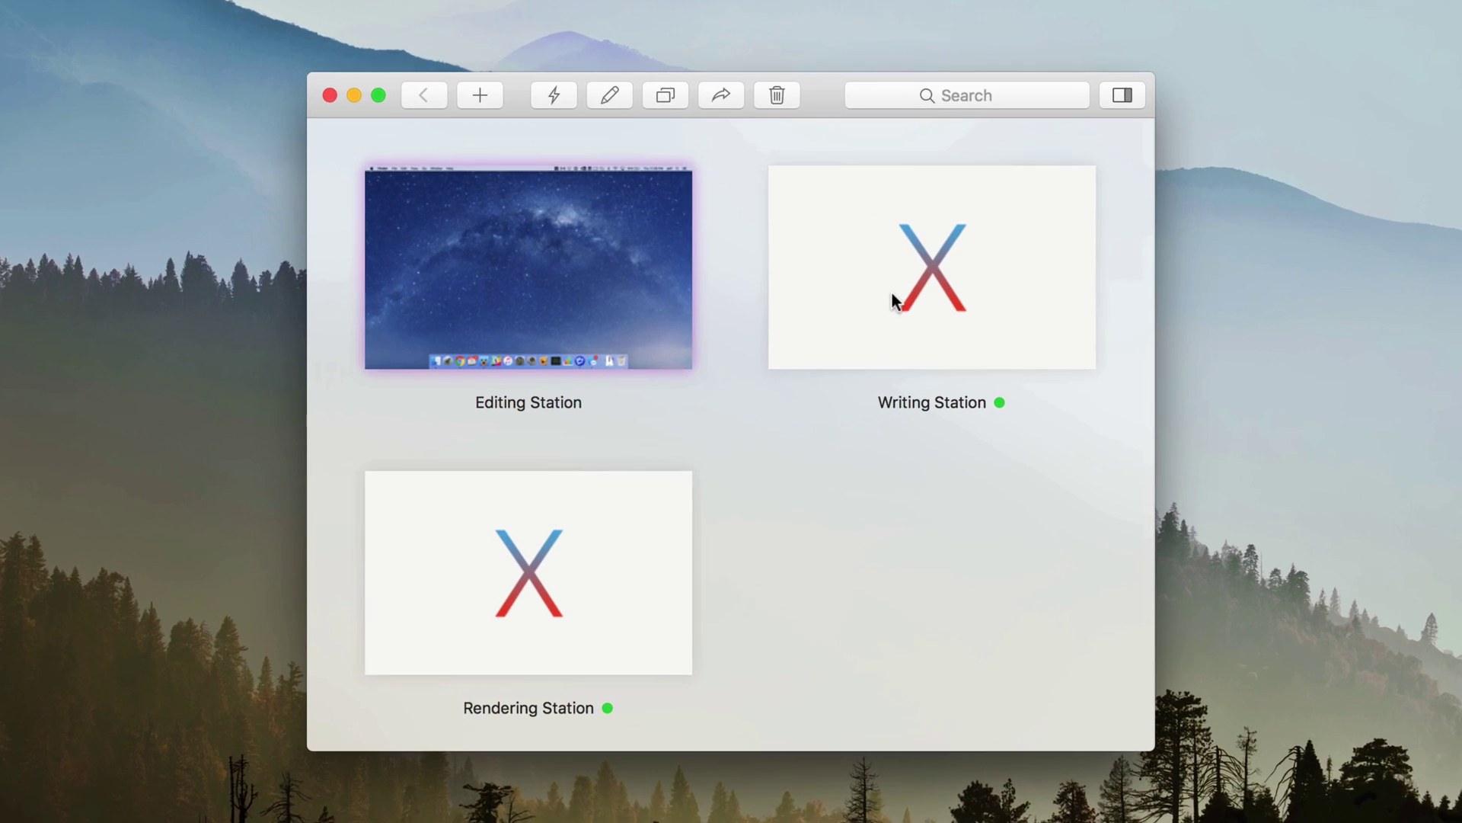
Step: Group Writing Station with Rendering Station, rename the Untitled group to 'Work', and open it
left_click(837, 358)
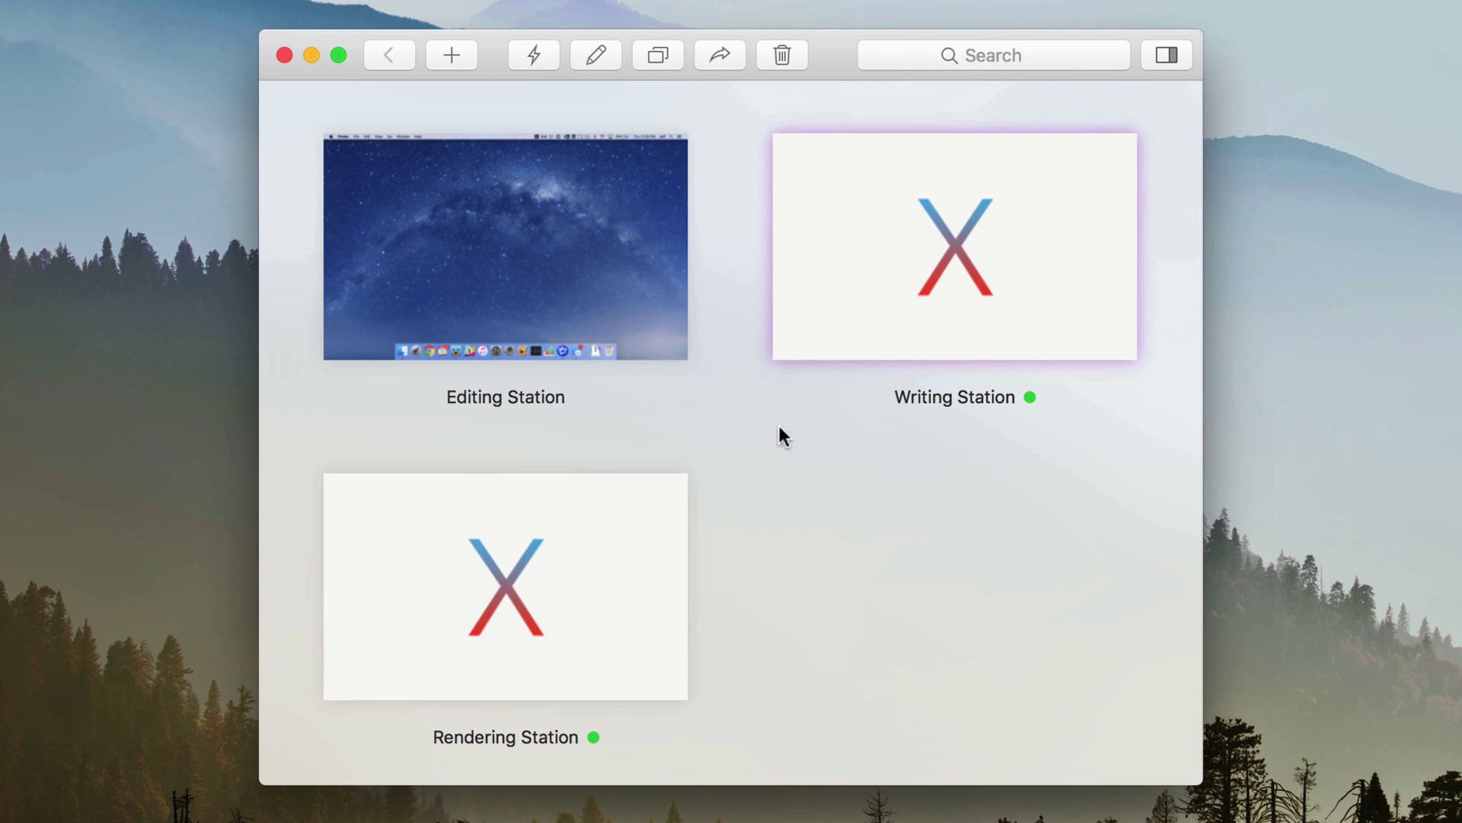
left_click_drag(897, 287, 544, 588)
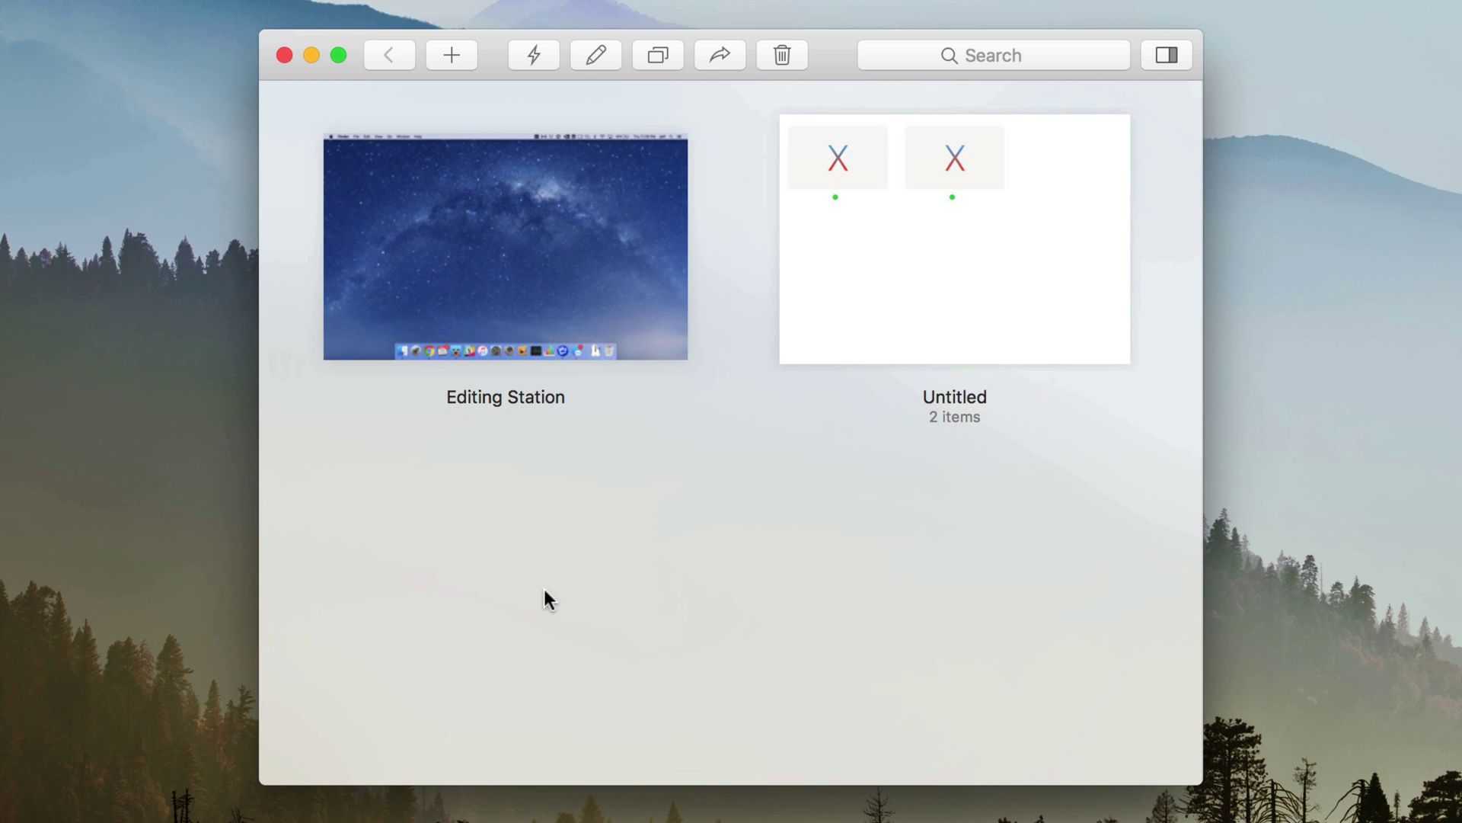
right_click(945, 399)
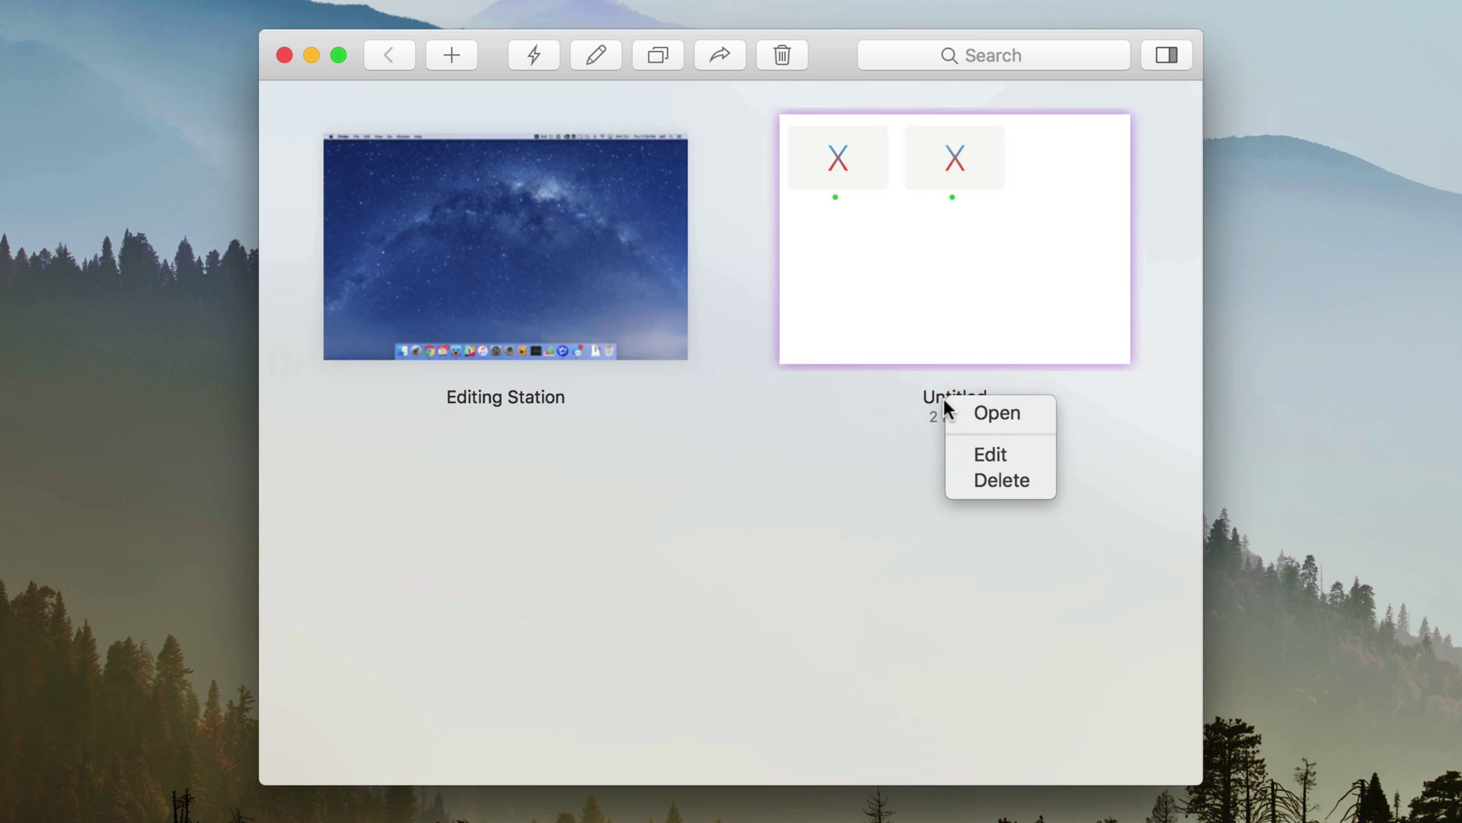
left_click(951, 465)
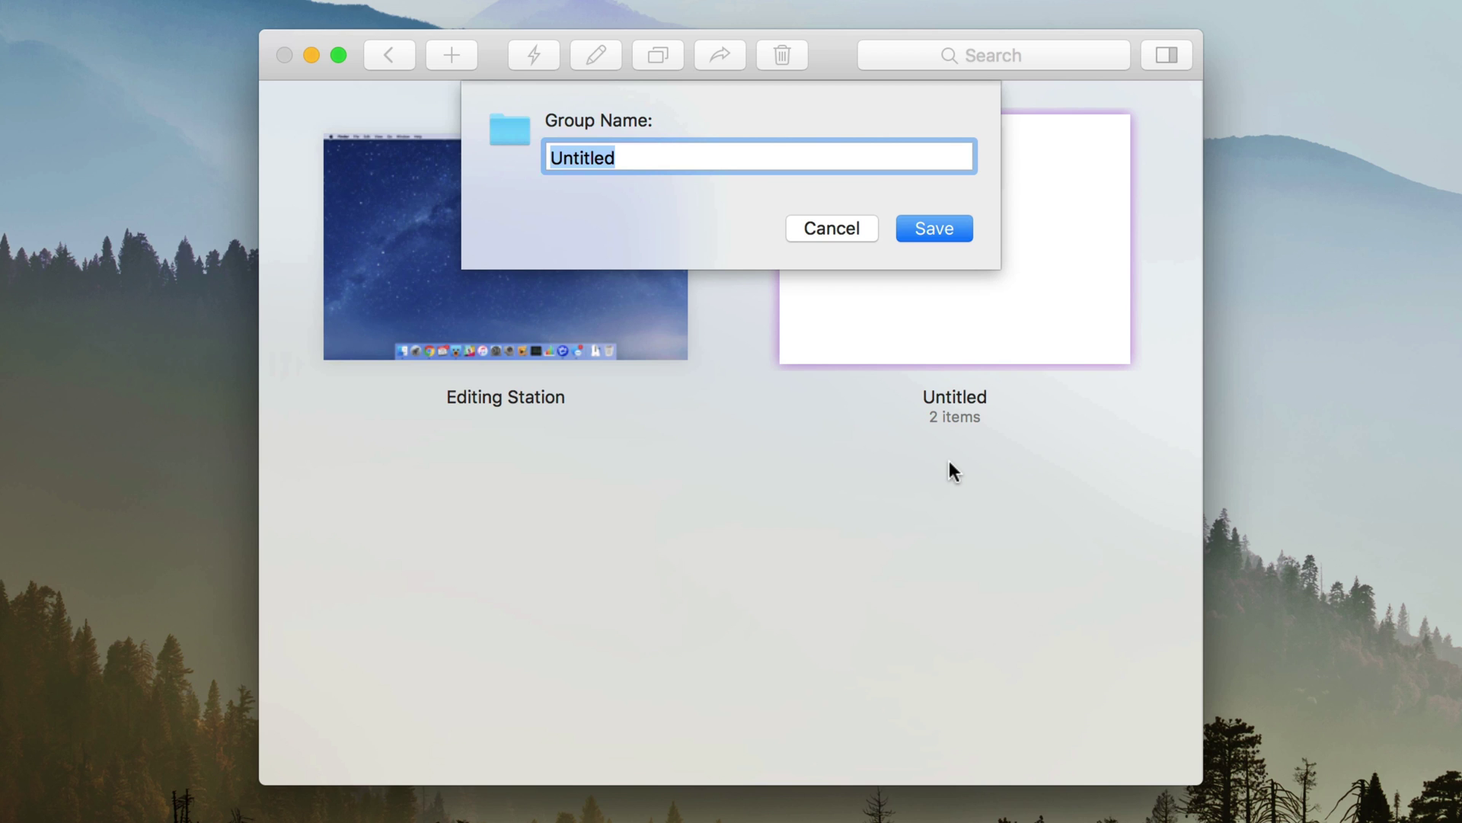
type("Work")
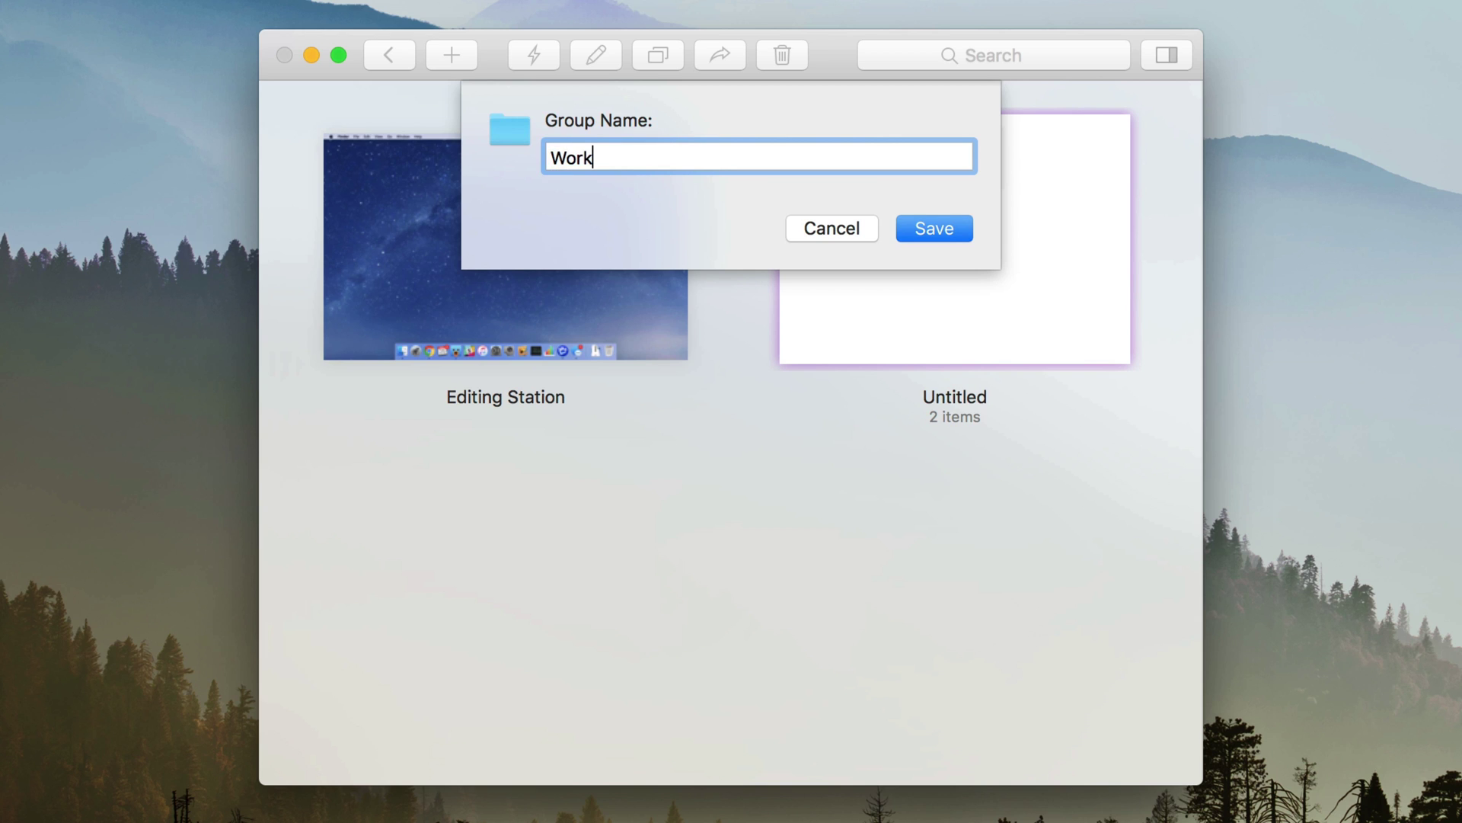
left_click(962, 227)
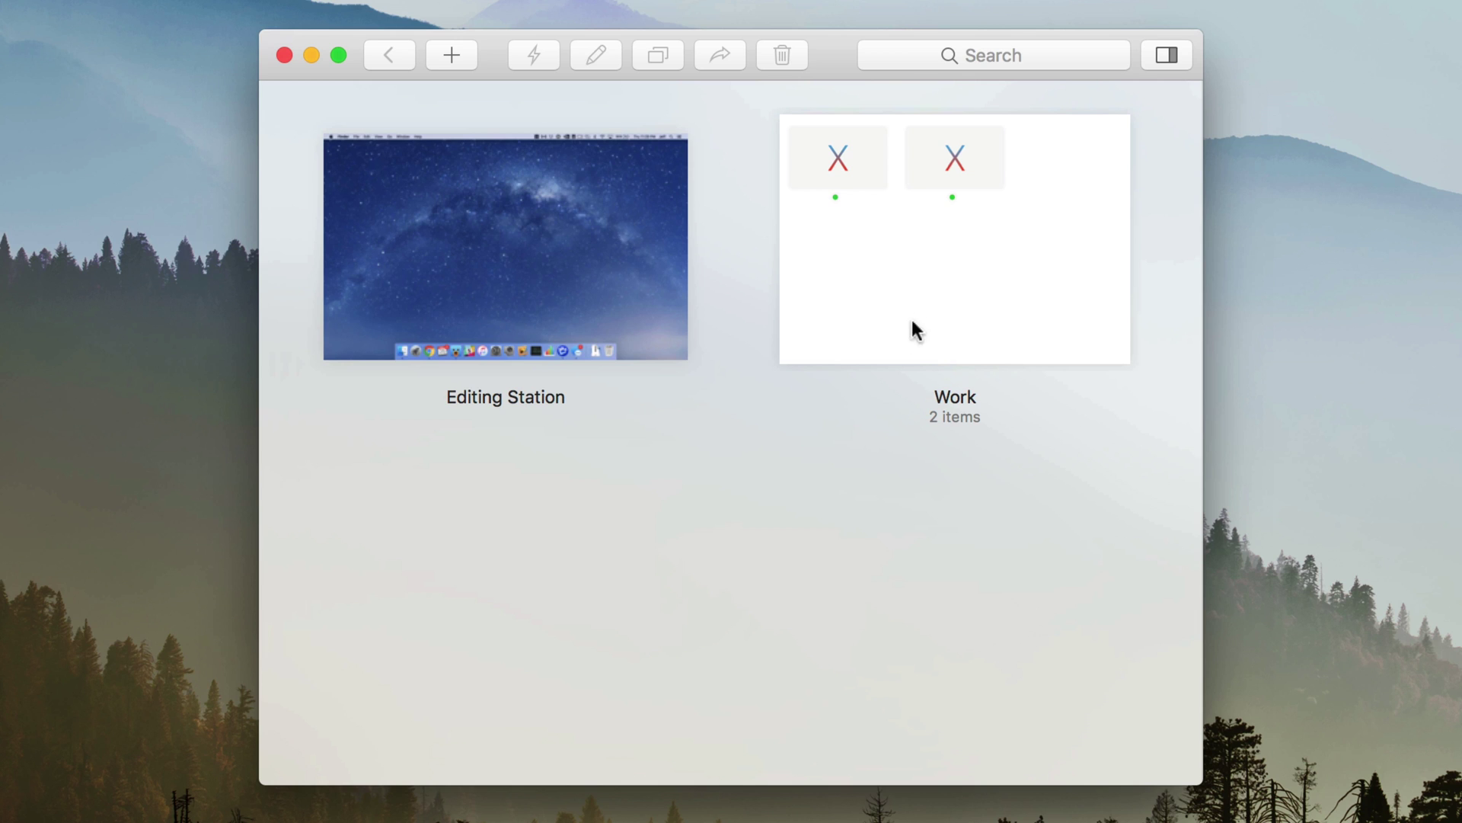
left_click(849, 335)
double_click(849, 336)
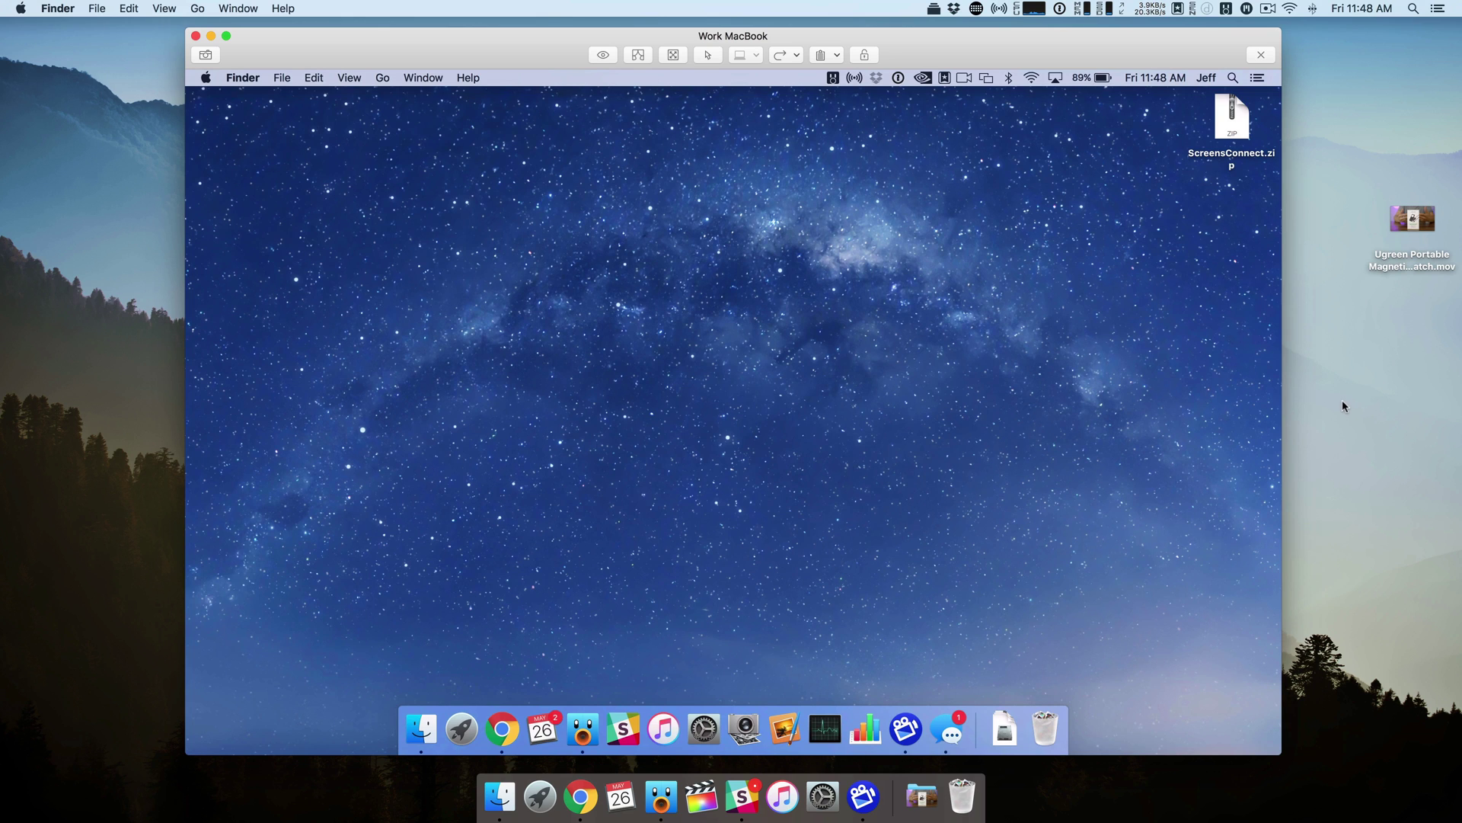
Step: Drag the Ugreen .mov file from the local desktop onto the Work MacBook's desktop
left_click(1395, 230)
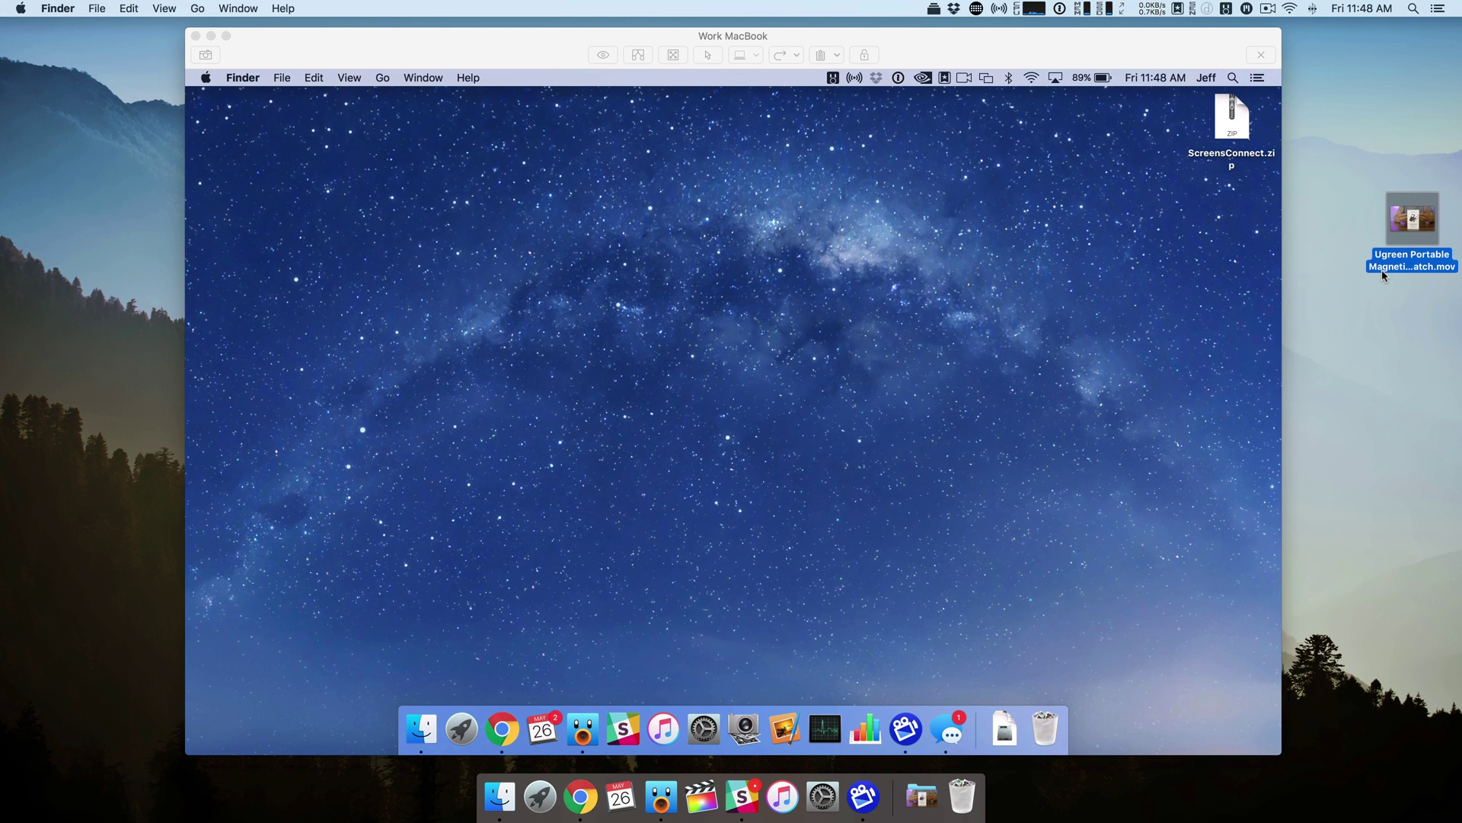
mouse_move(1393, 225)
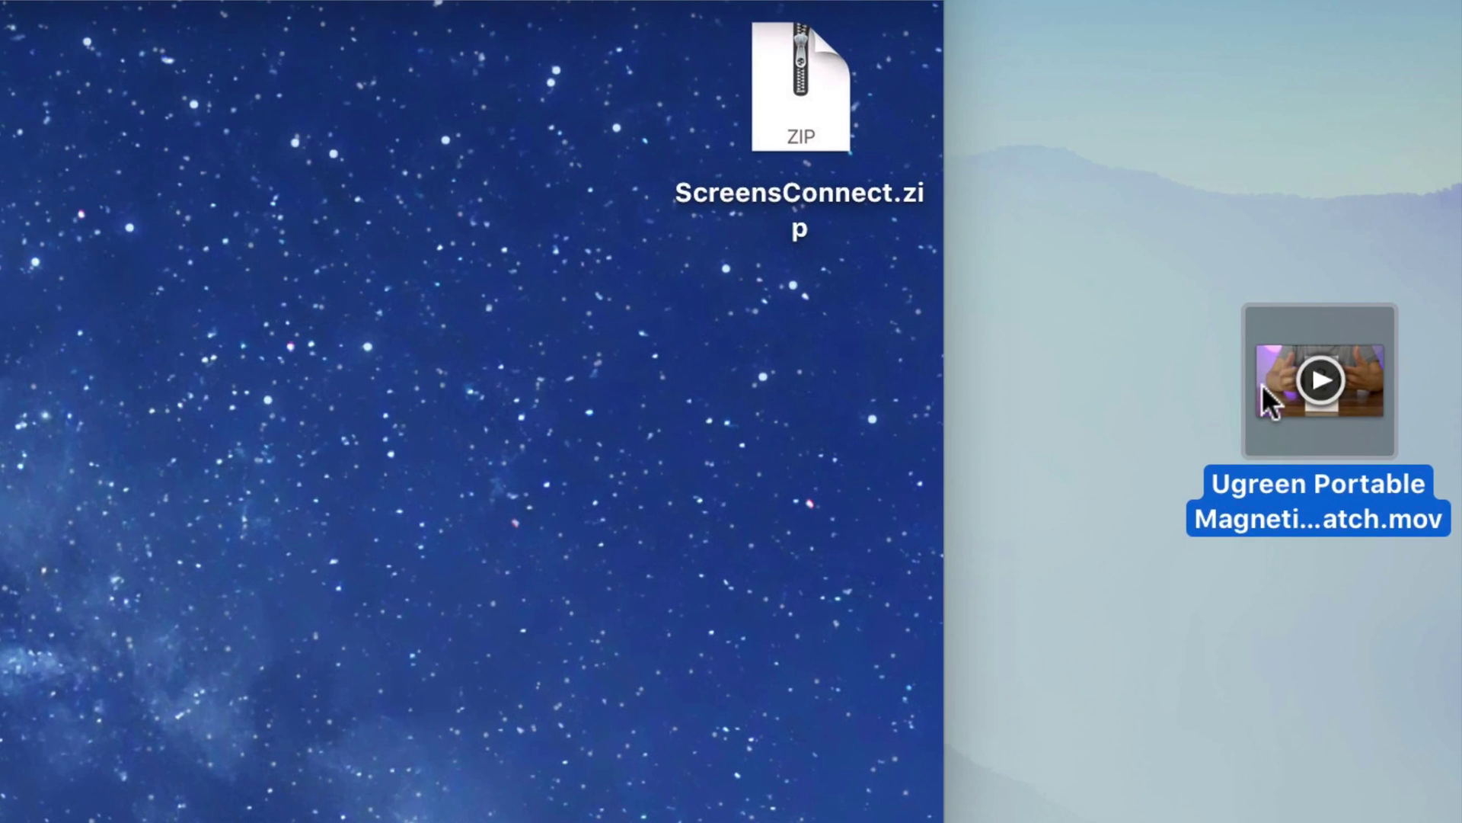
left_click_drag(1396, 225, 1167, 223)
left_click_drag(614, 395, 614, 396)
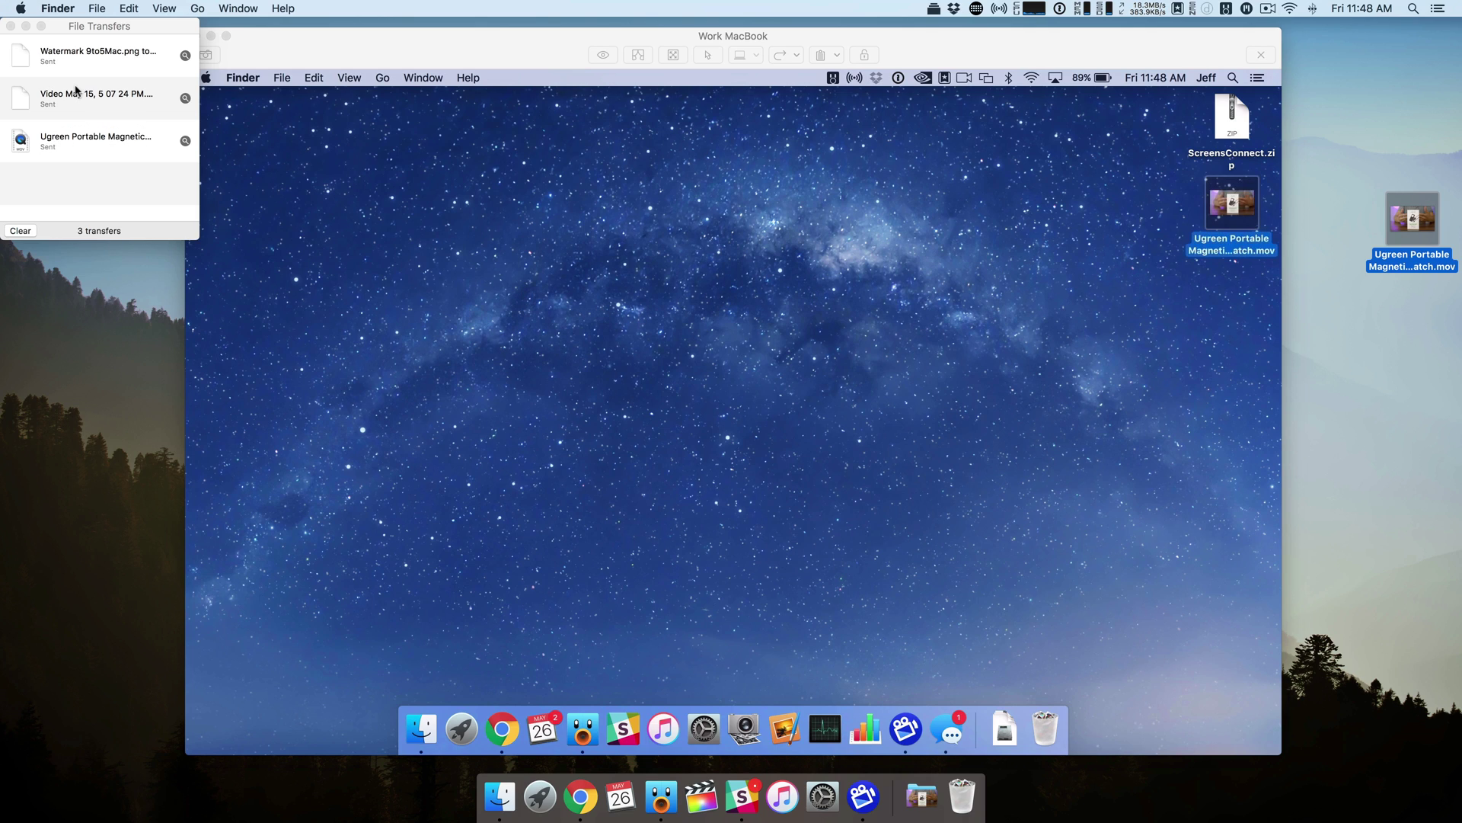
Step: Close File Transfers and preview the copied movie on the remote desktop with Quick Look
left_click(12, 28)
left_click(1204, 232)
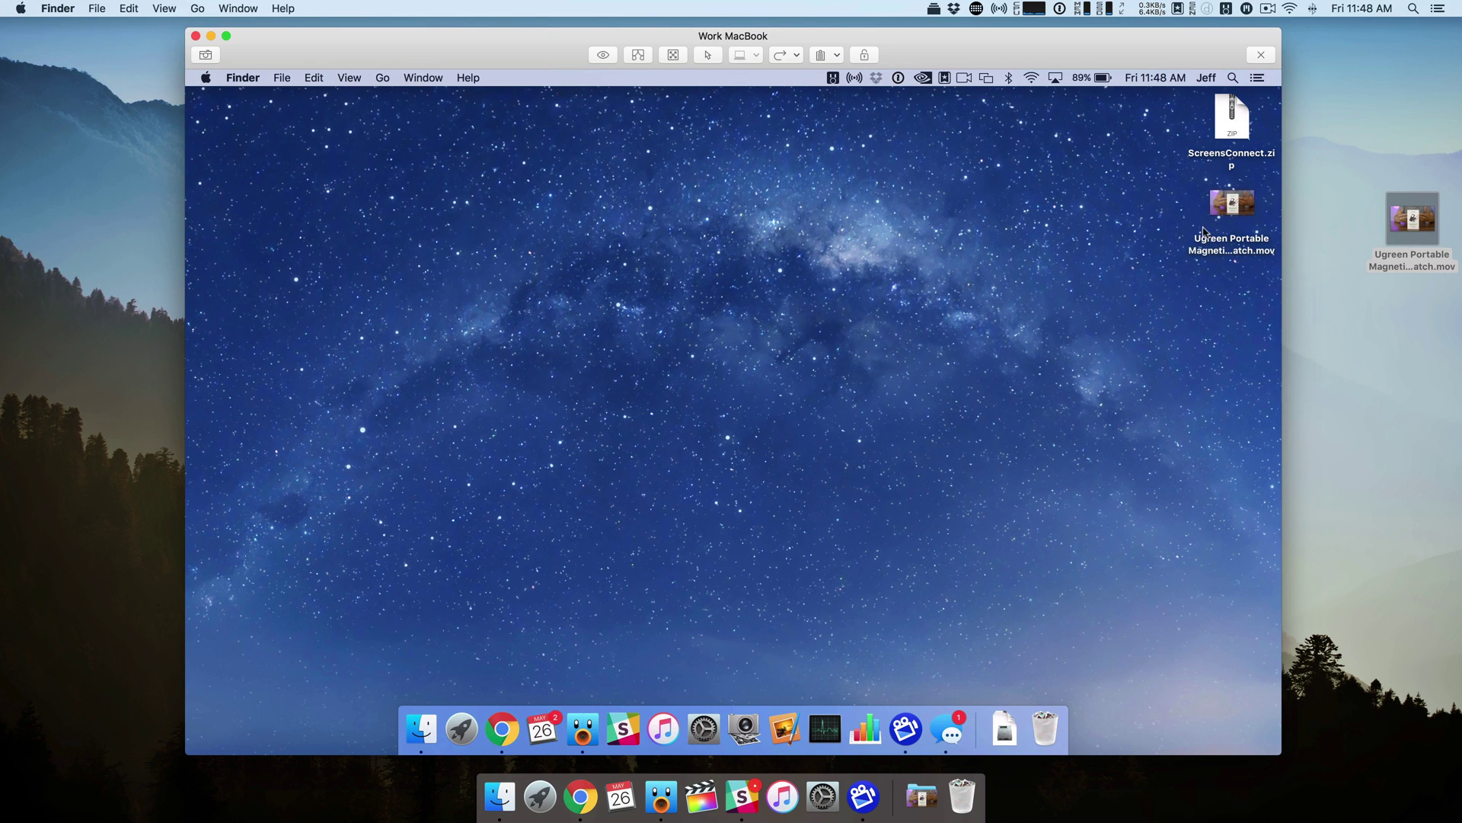
left_click(1233, 204)
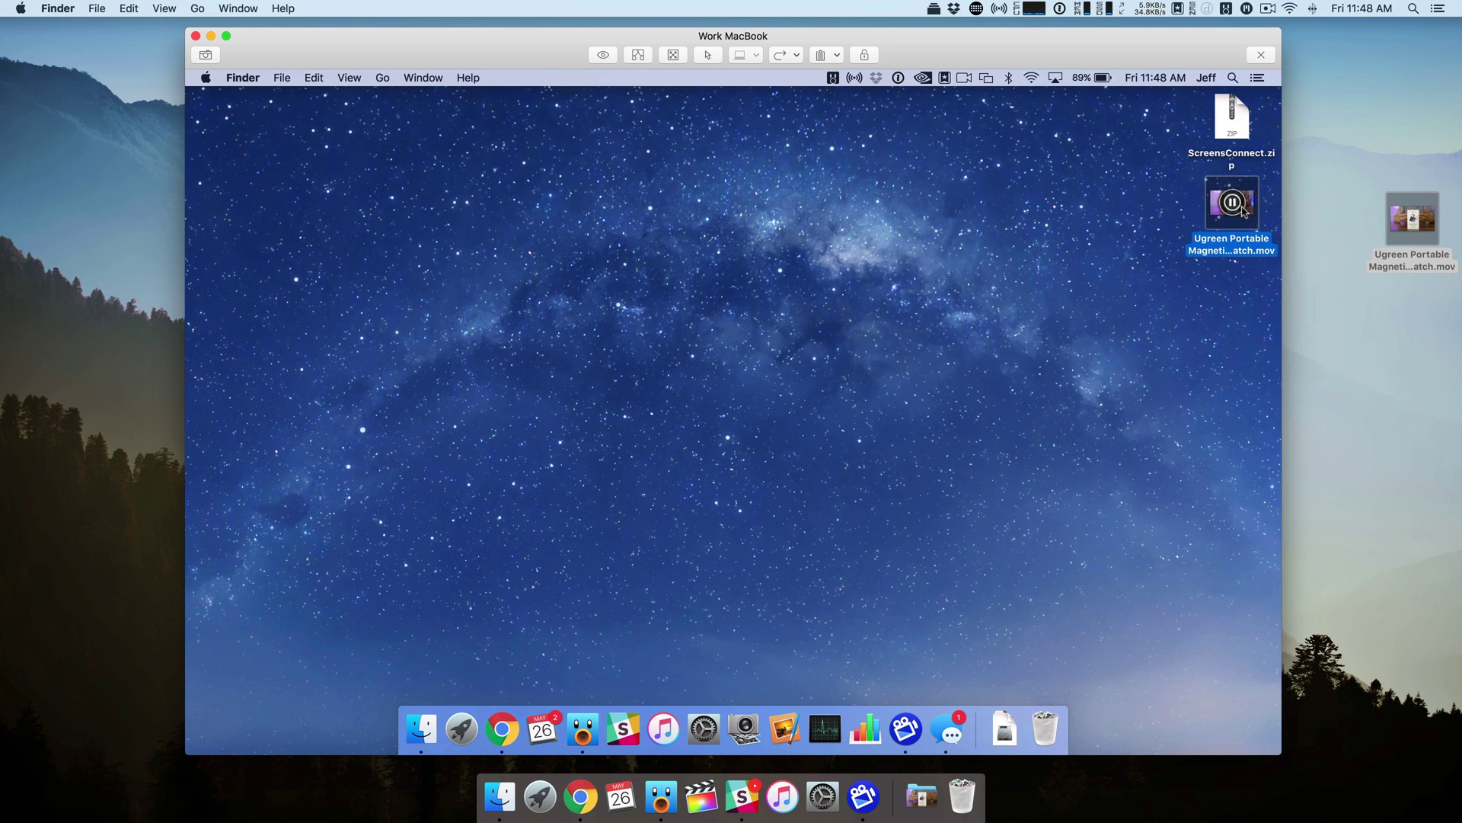
key("space")
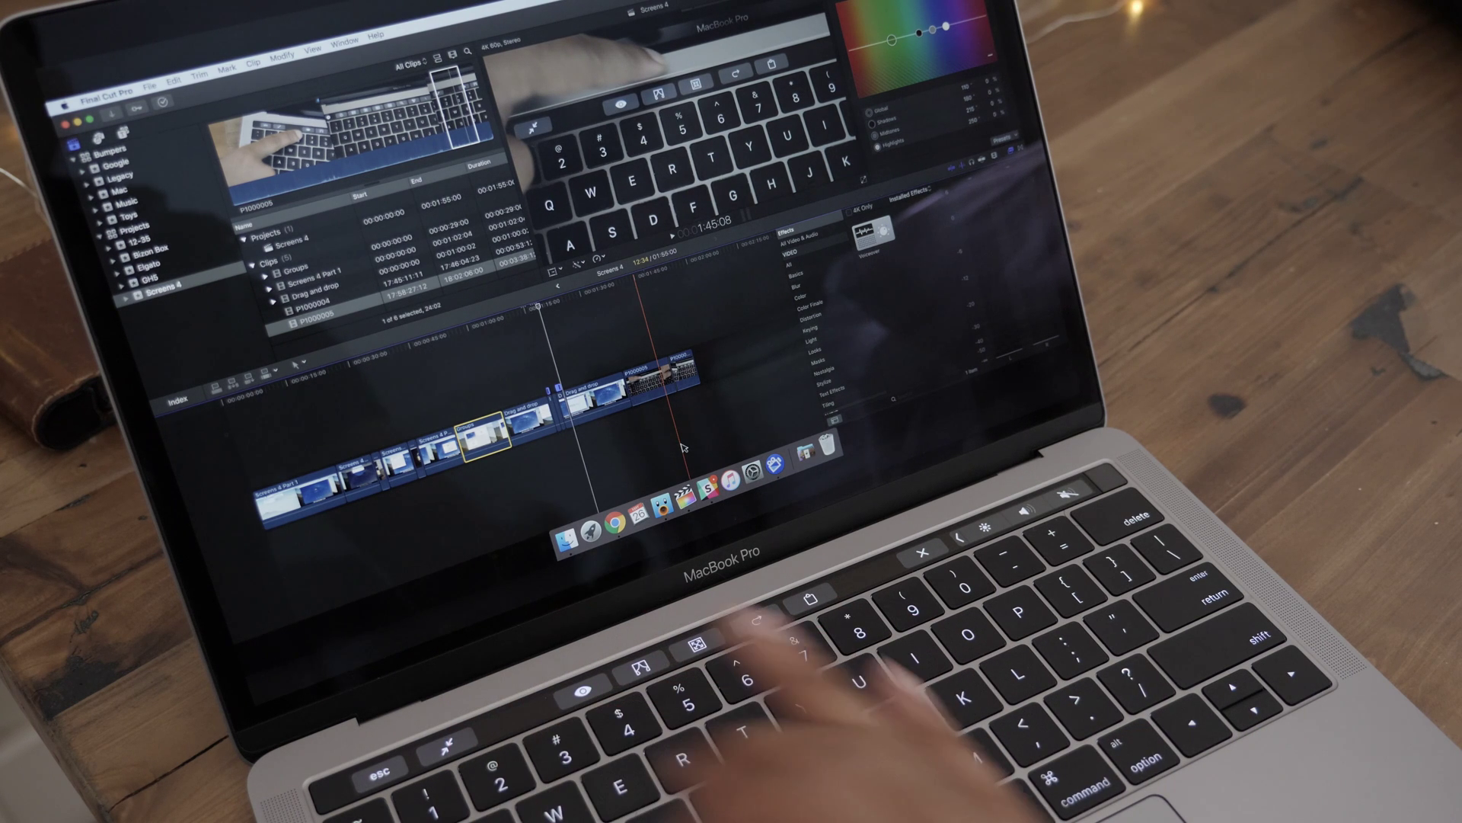
Step: From the timeline start, redo the clip edits twice to restore the removed clips
left_click(326, 556)
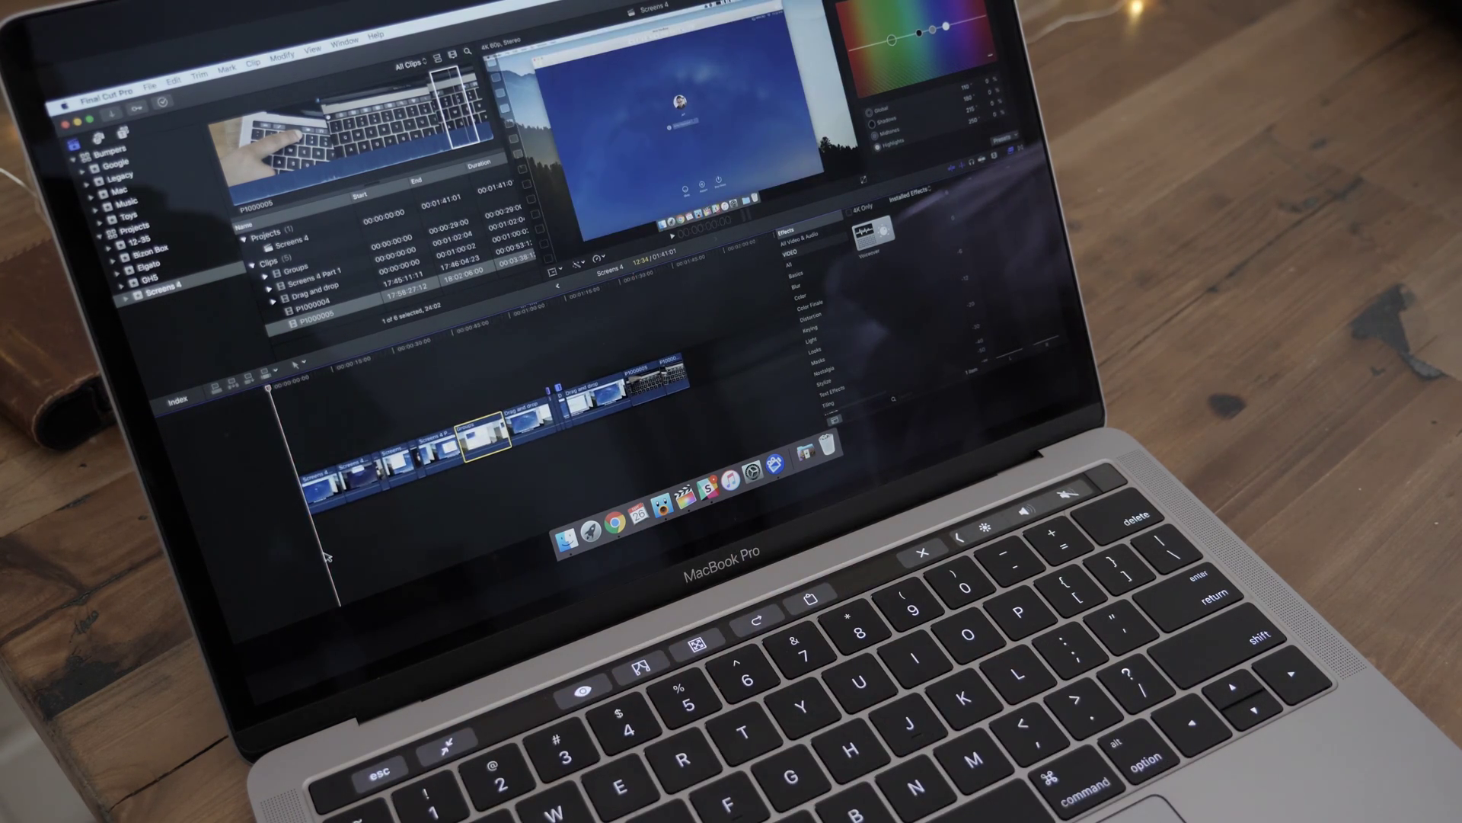
key("super+z")
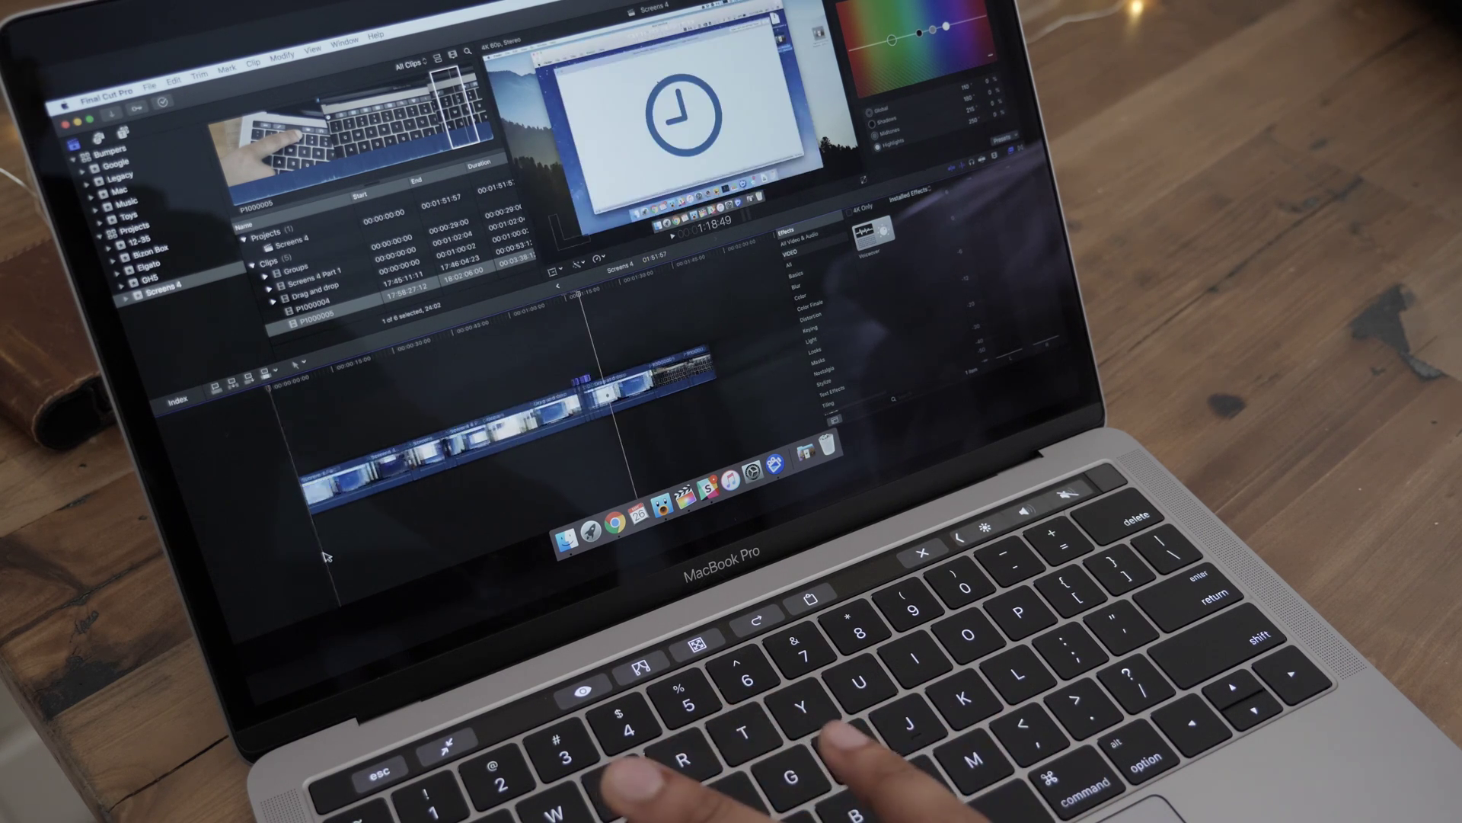
key("super+z")
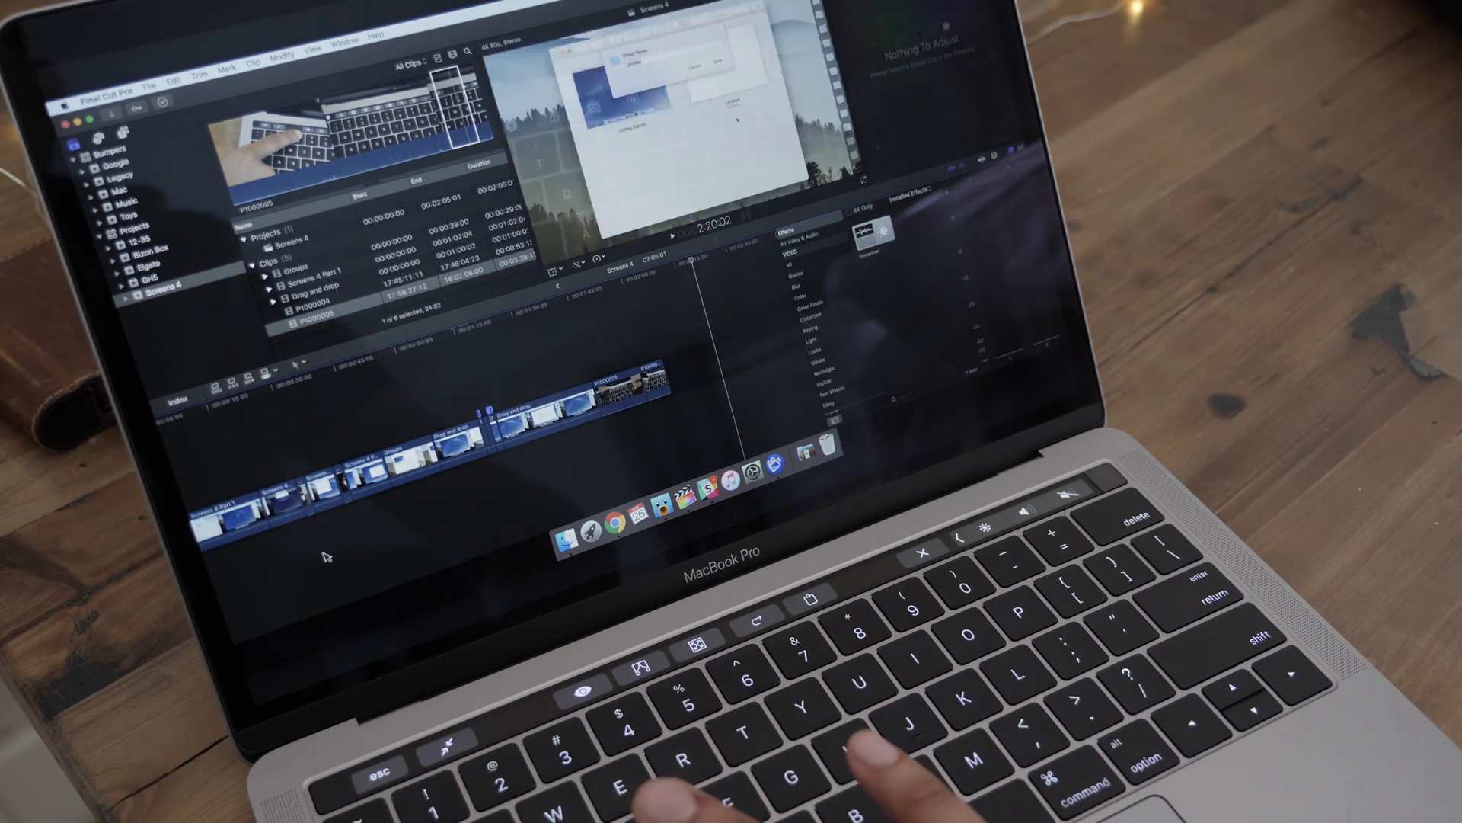
Step: Park the playhead at around 56:53 in the timeline
left_click(438, 524)
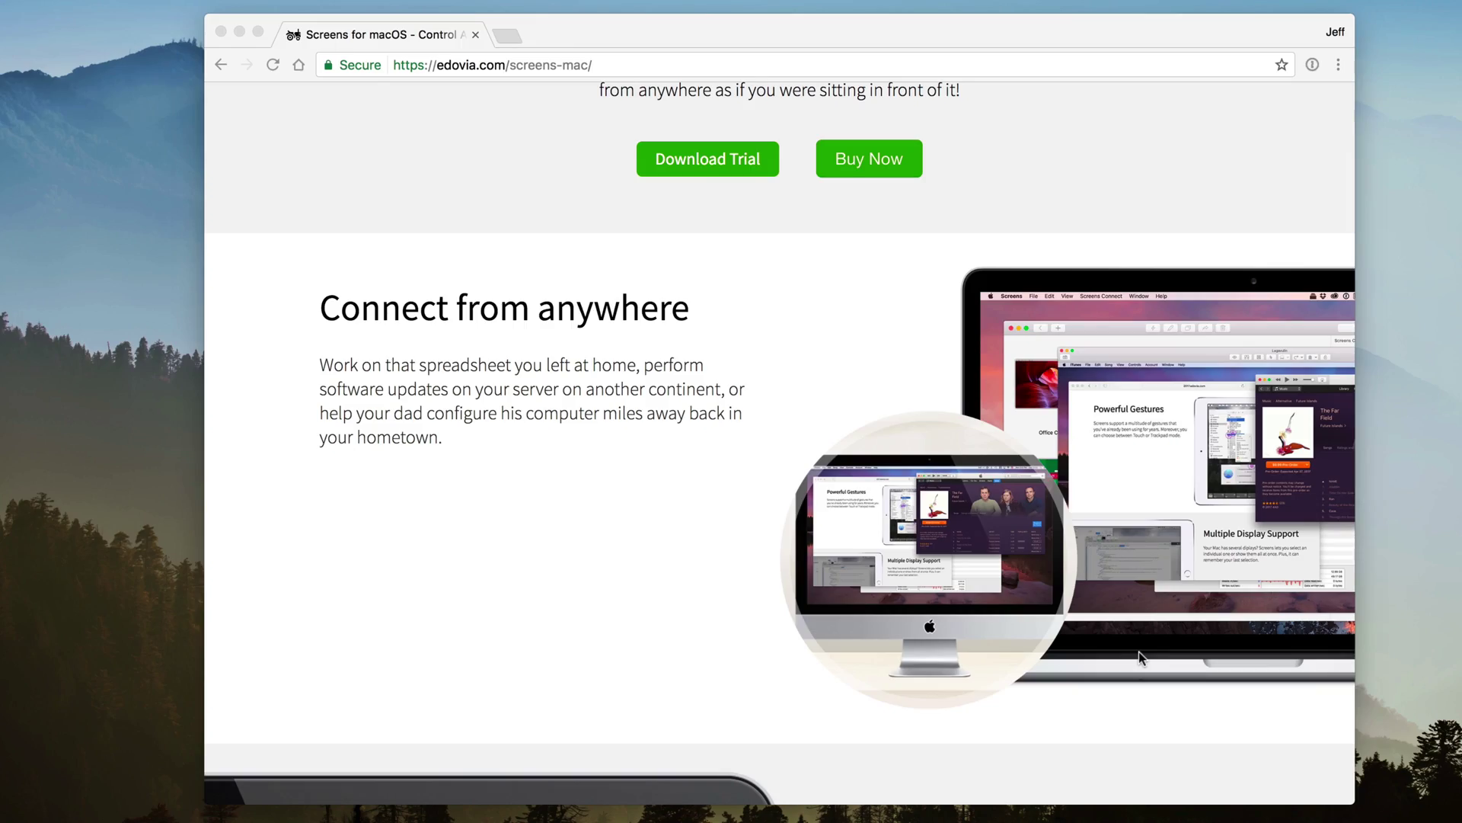
scroll(1139, 651, "down", 2)
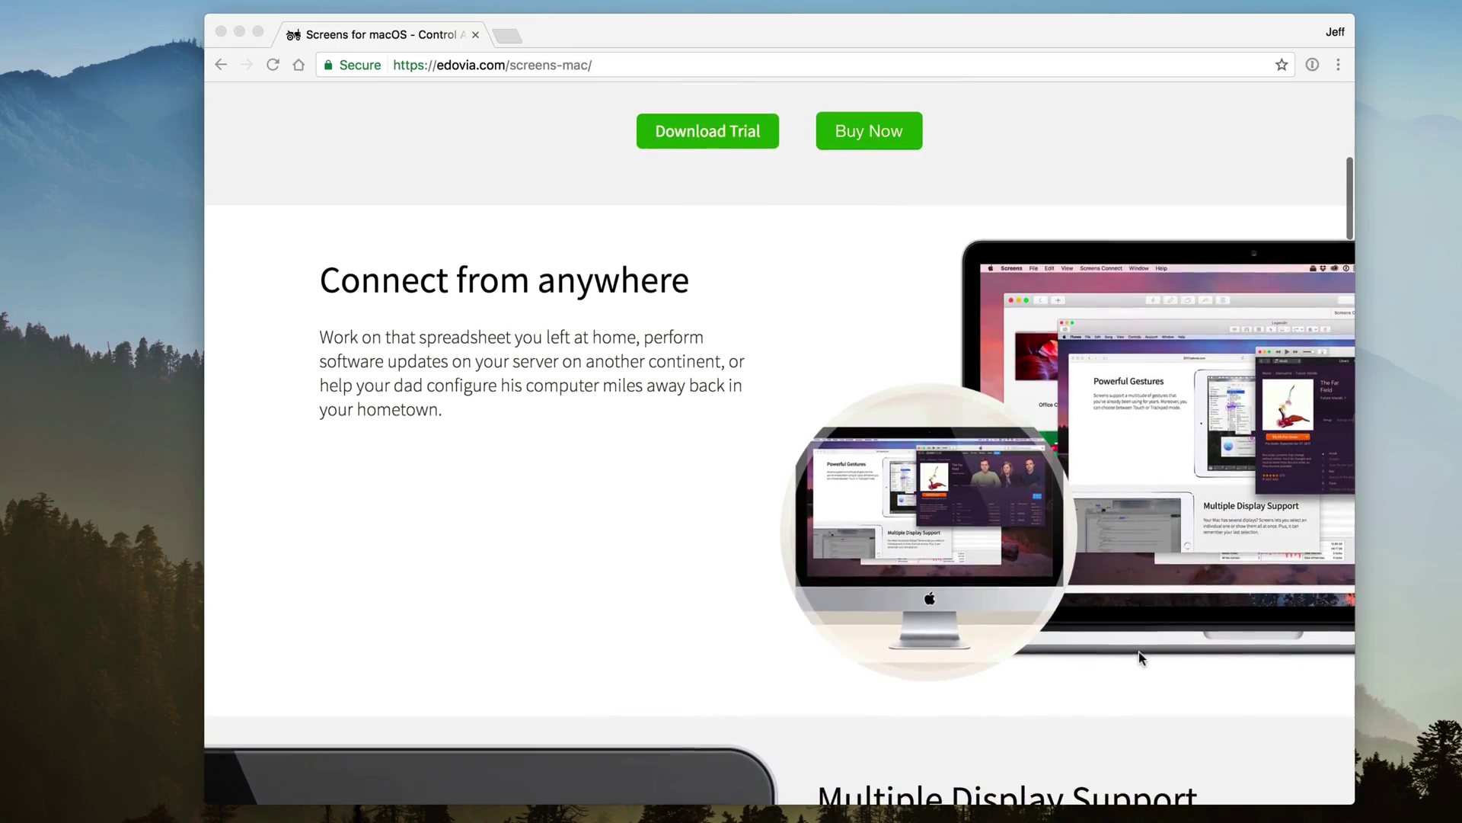
scroll(1140, 652, "down", 8)
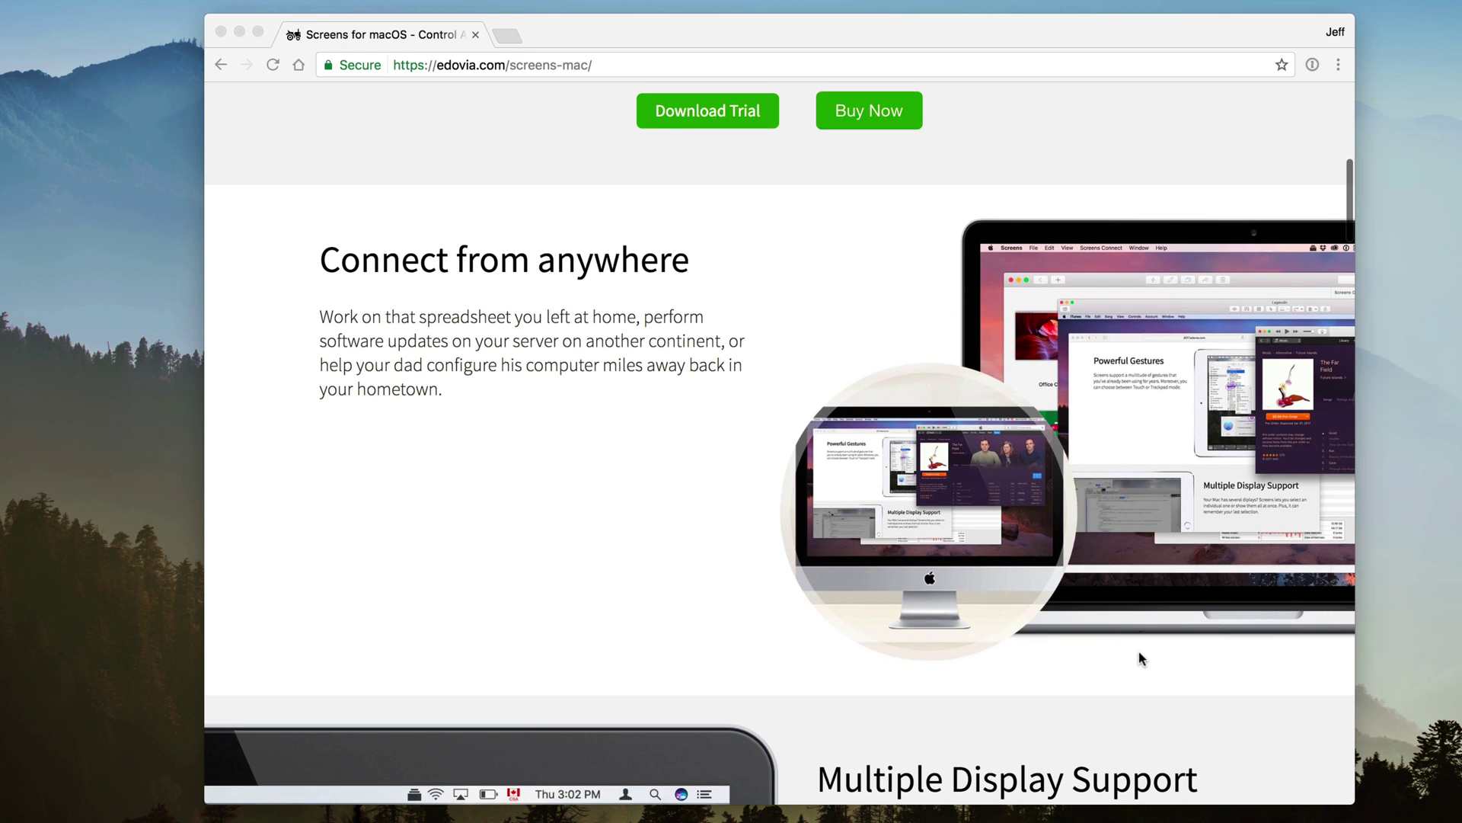
scroll(1140, 655, "down", 2)
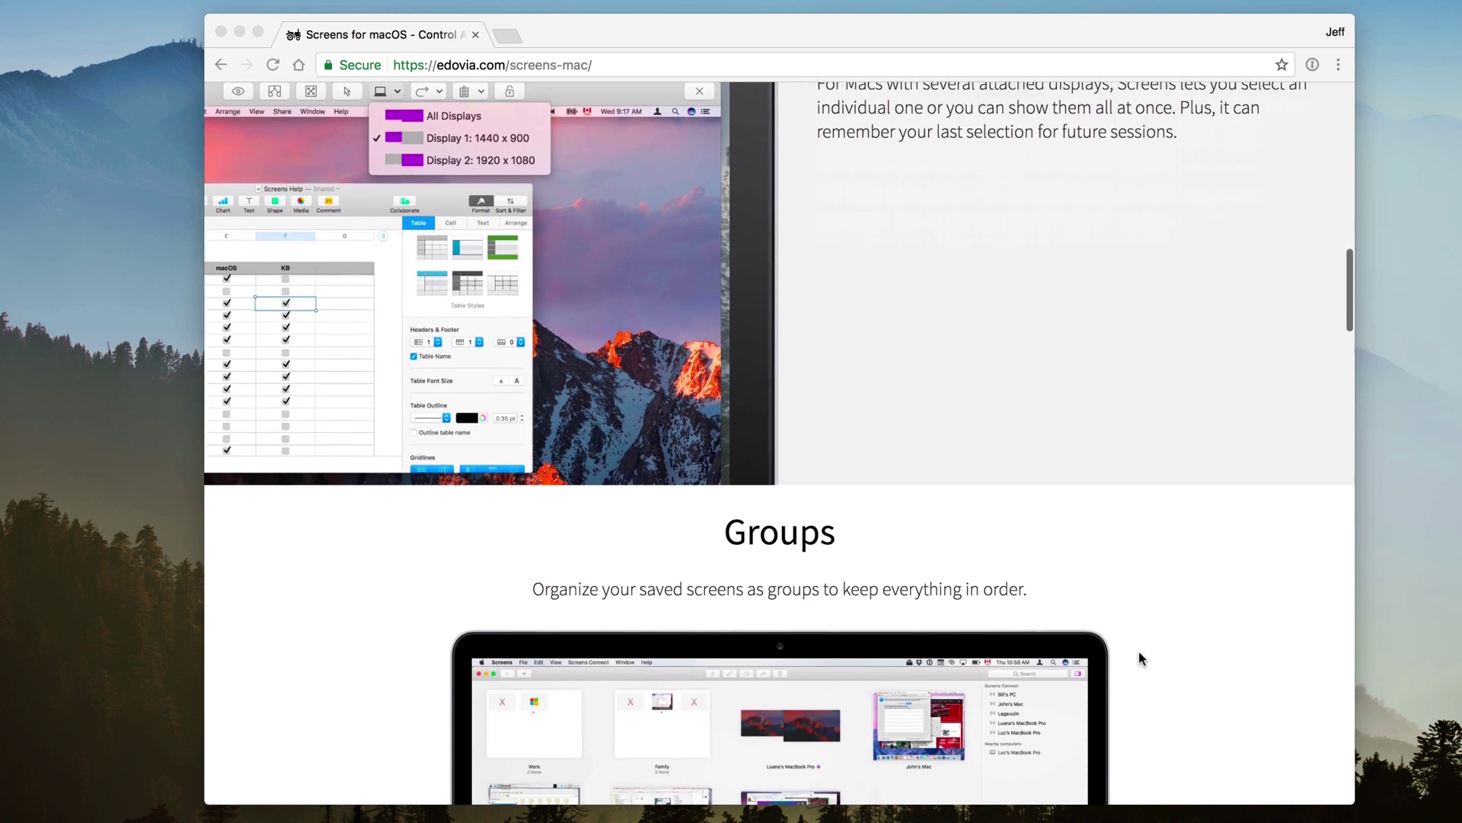